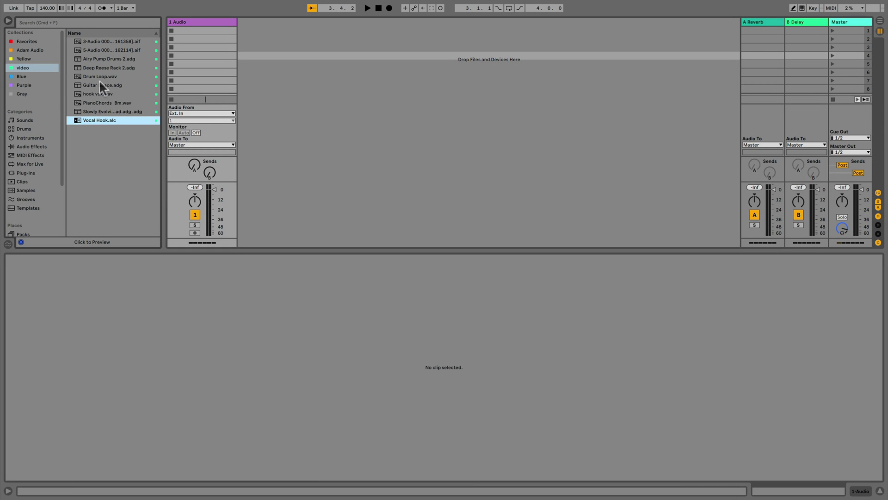
# Place Drum Loop.wav in track 1's first clip slot, play it, then stop playback
pyautogui.moveTo(89, 78); pyautogui.dragTo(223, 32)
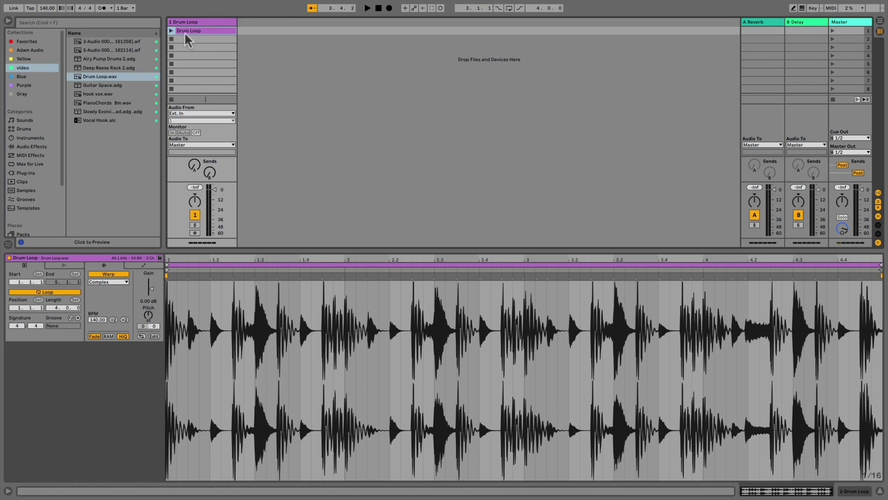
pyautogui.click(171, 30)
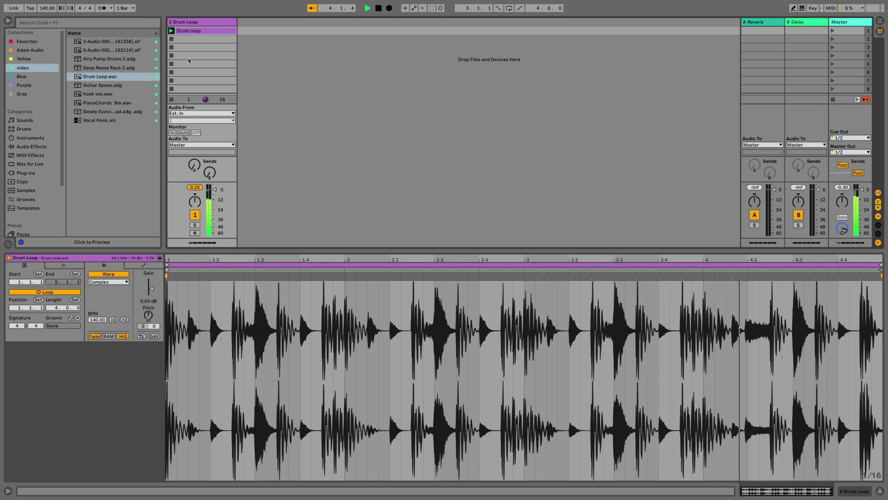
pyautogui.press('space')
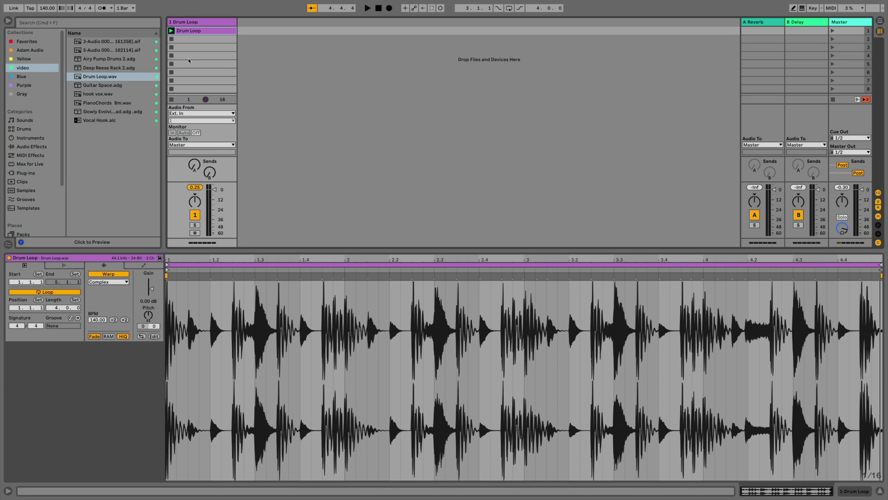
# Convert the Drum Loop clip to a new Drums to MIDI track, widen it and view its notes
pyautogui.rightClick(196, 31)
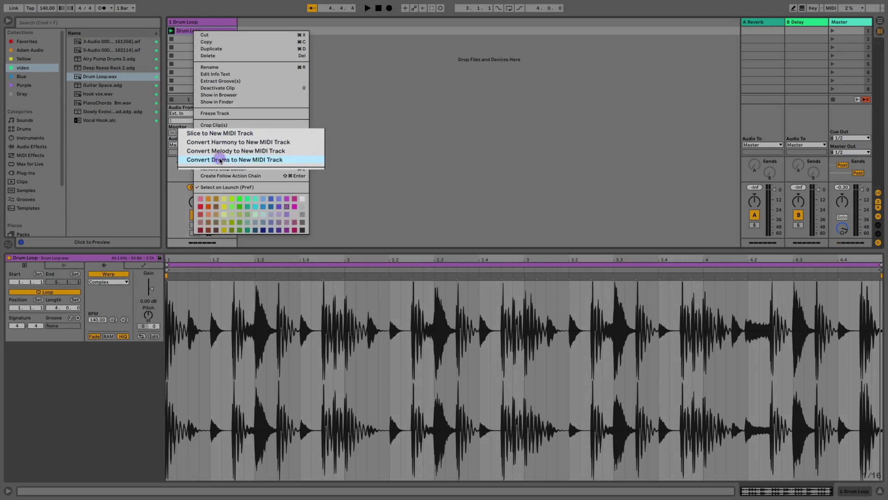
pyautogui.click(268, 145)
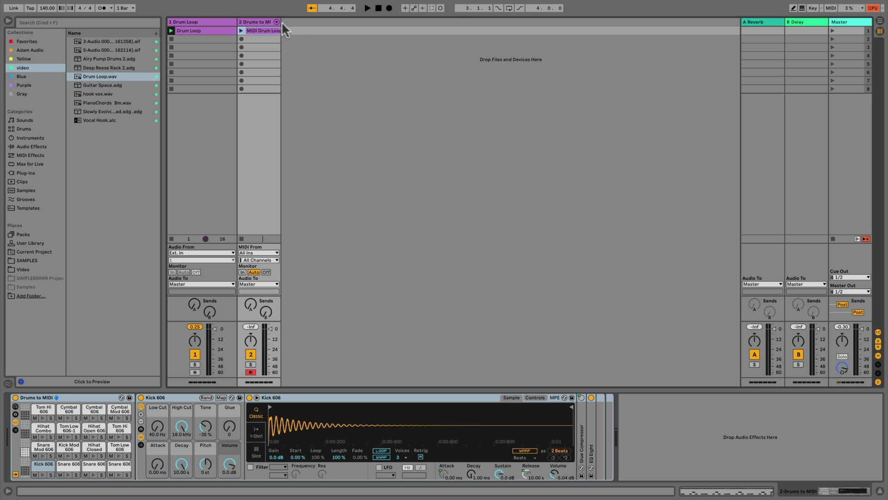
pyautogui.moveTo(282, 23); pyautogui.dragTo(289, 24)
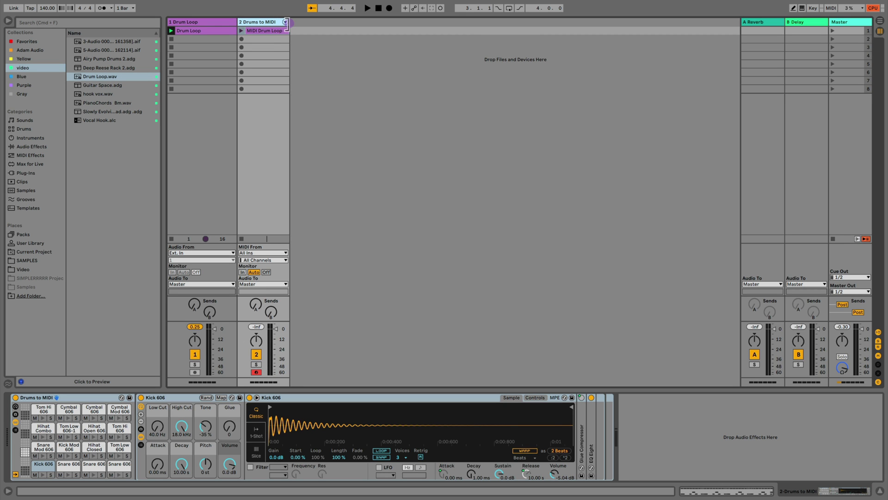
pyautogui.doubleClick(273, 31)
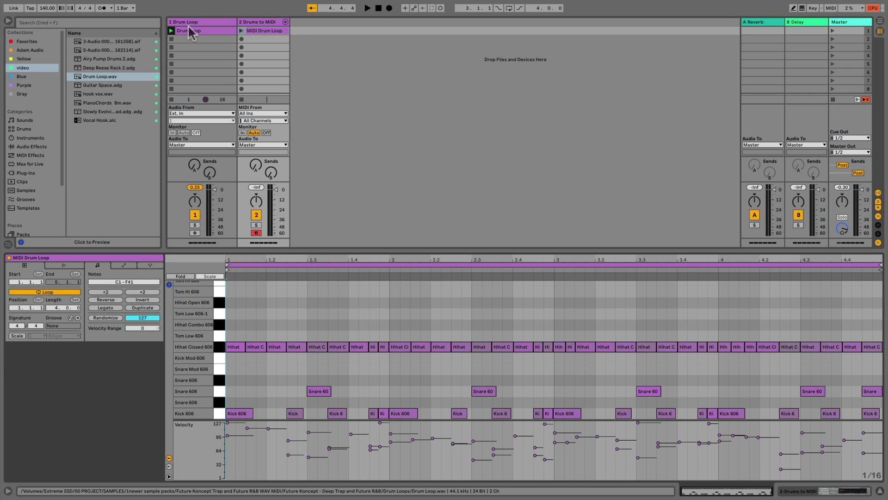
# Solo the Drums to MIDI track and play its MIDI Drum Loop clip
pyautogui.click(272, 22)
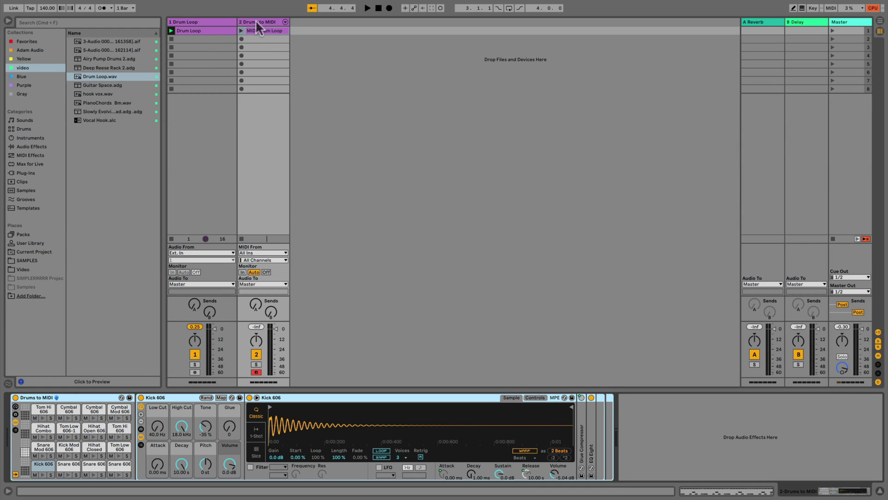
pyautogui.click(256, 22)
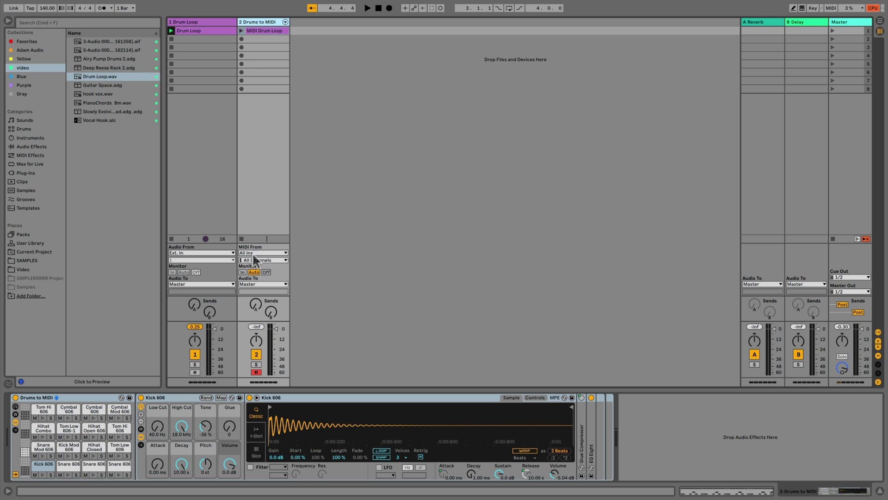
pyautogui.click(256, 364)
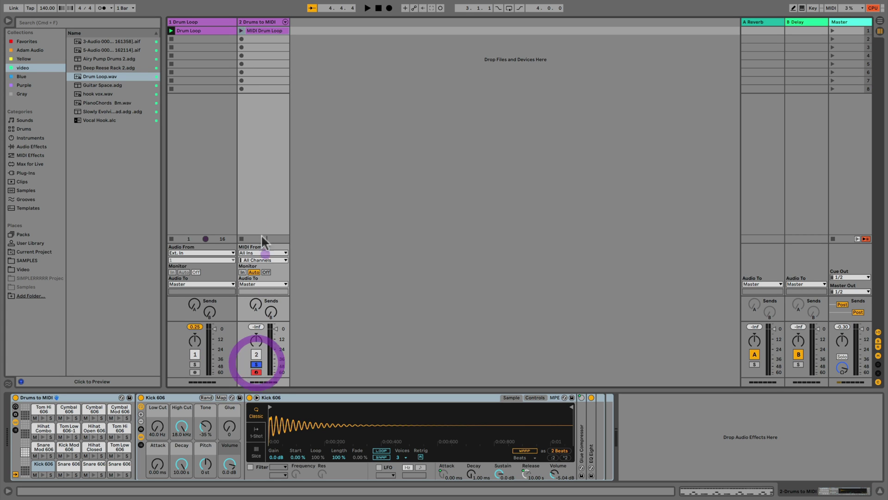
pyautogui.click(241, 31)
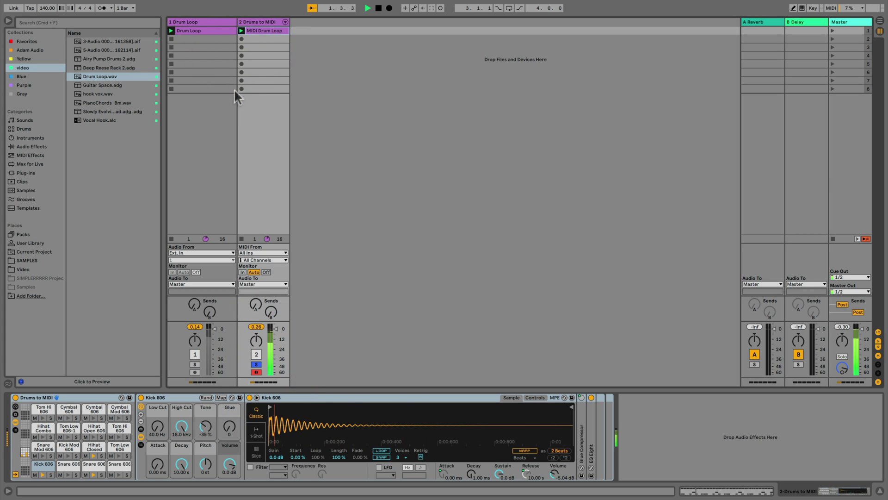
pyautogui.doubleClick(251, 29)
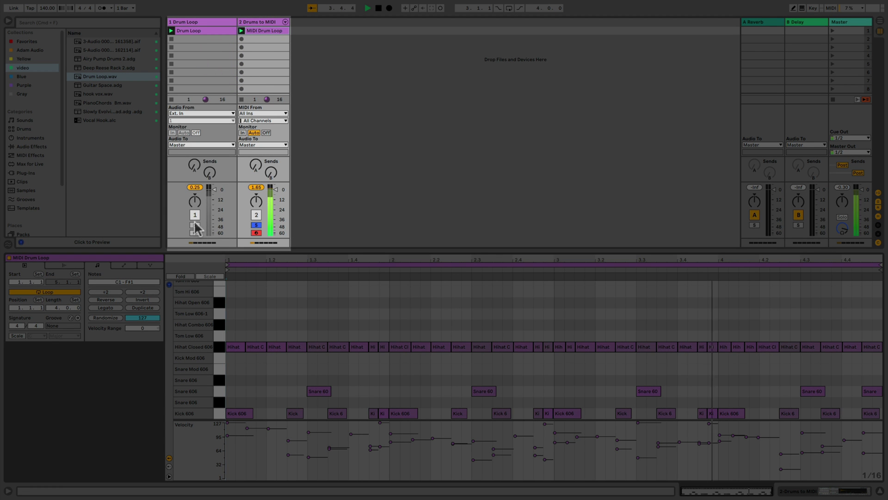
# Switch the solo between the original Drum Loop and the MIDI drums, then stop playback
pyautogui.click(195, 225)
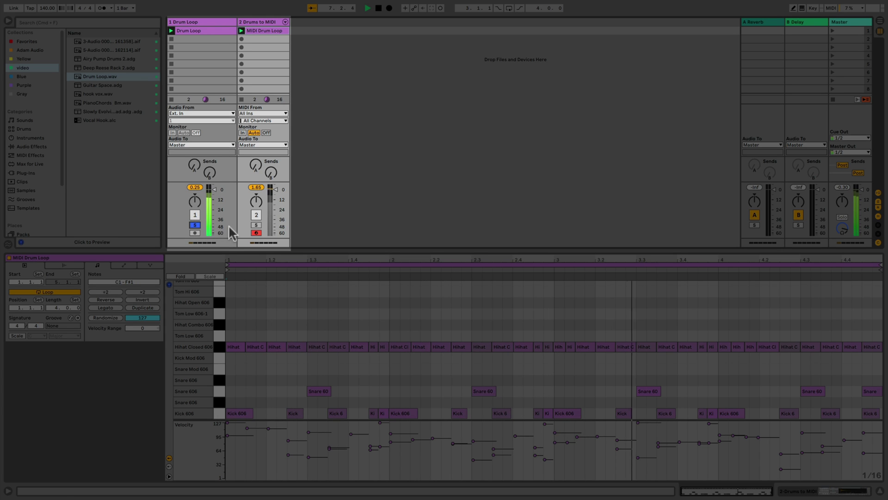
pyautogui.click(256, 225)
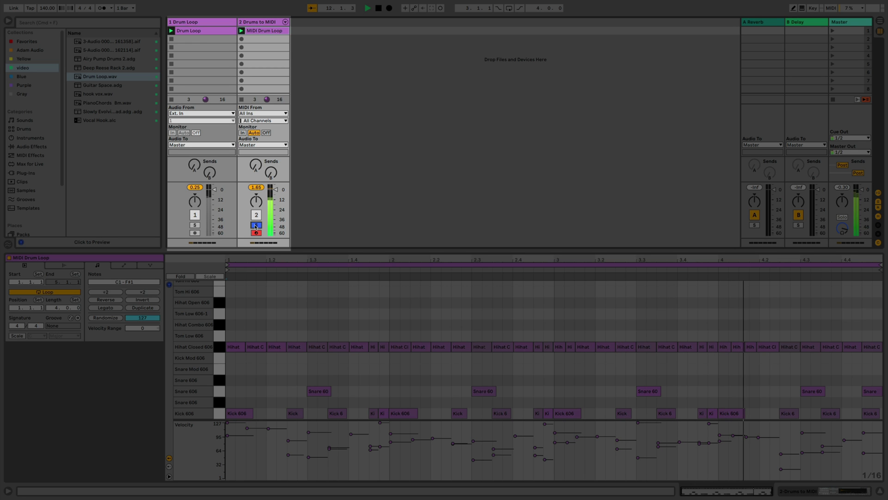
pyautogui.press('space')
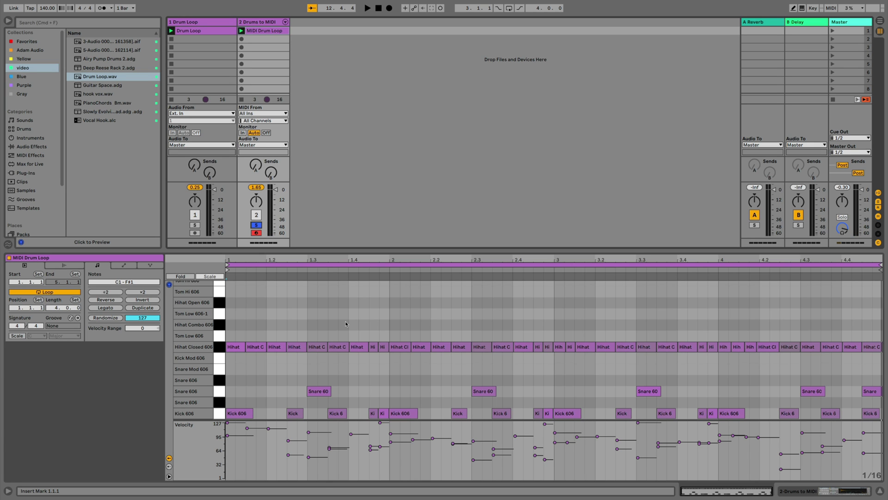
pyautogui.click(223, 348)
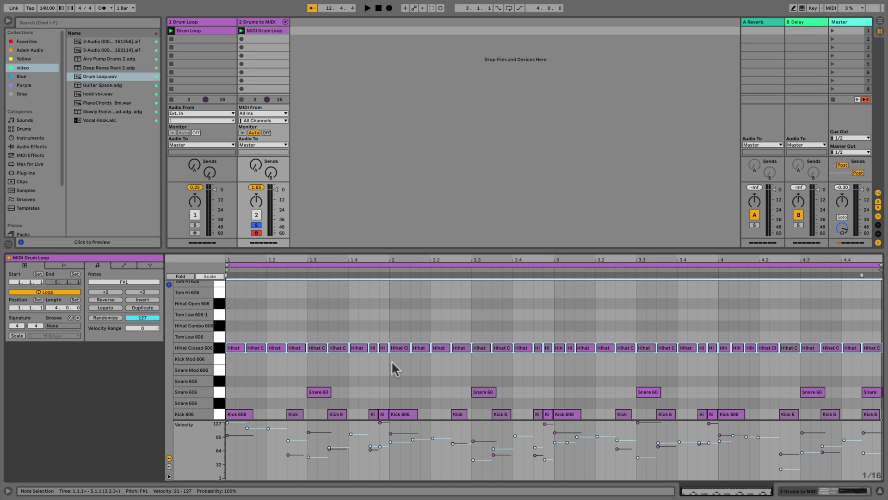
pyautogui.press('=')
pyautogui.press('=')
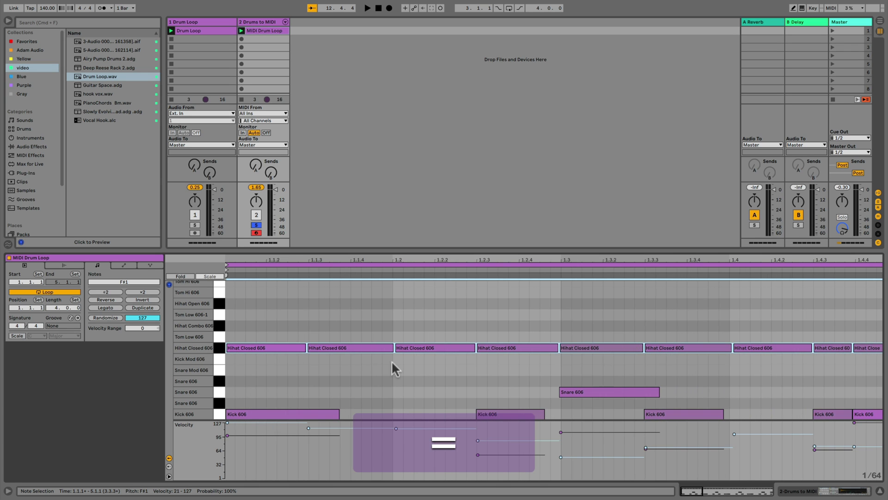
pyautogui.press('=')
pyautogui.press('=')
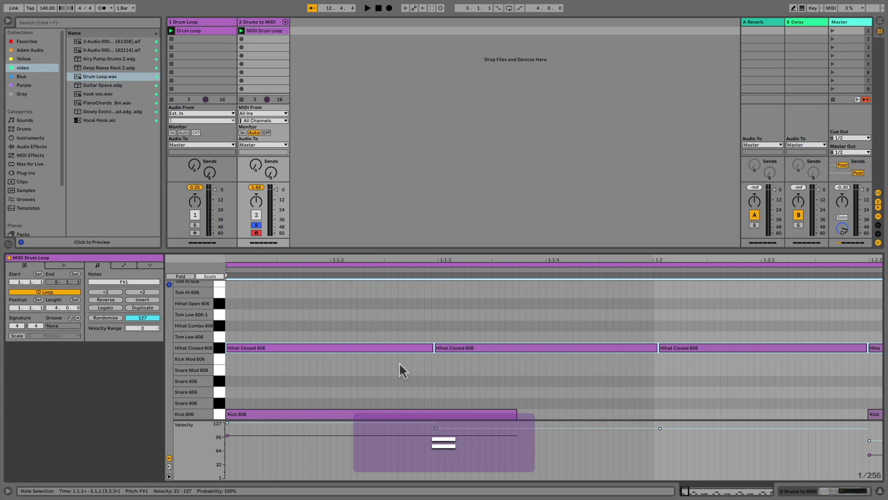
pyautogui.hscroll(5, 493, 372)
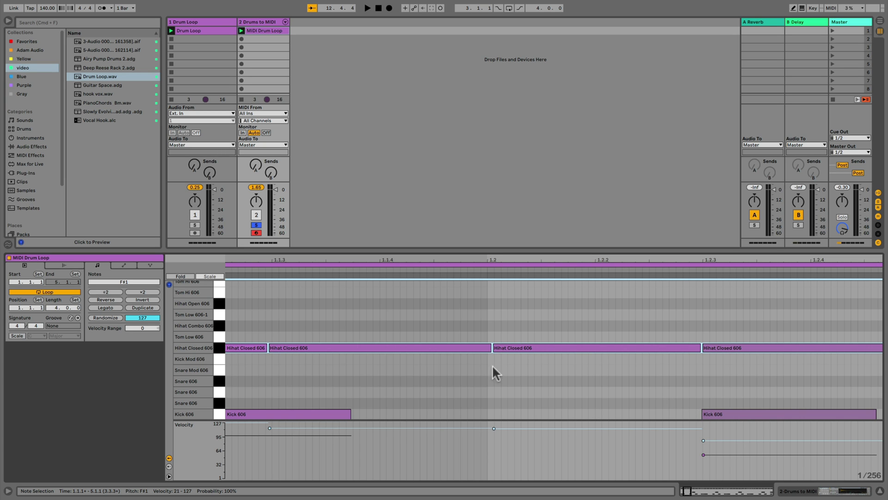
pyautogui.press('-')
pyautogui.press('-')
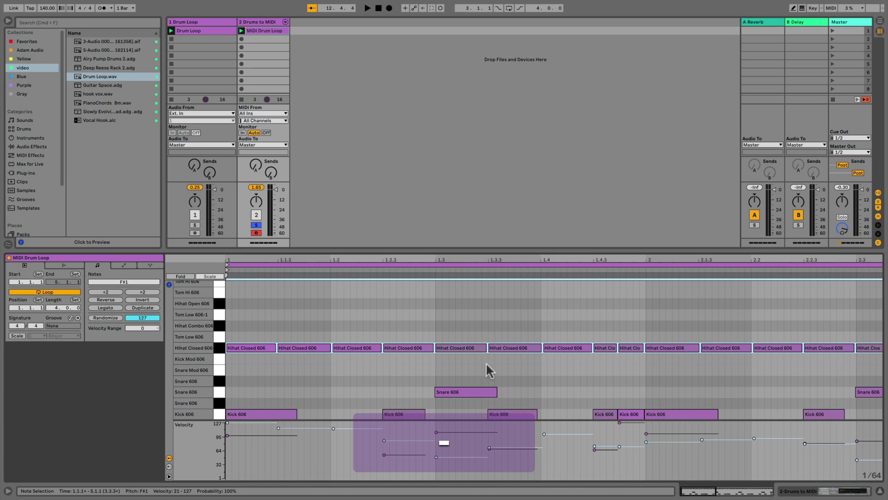
pyautogui.press('-')
pyautogui.press('-')
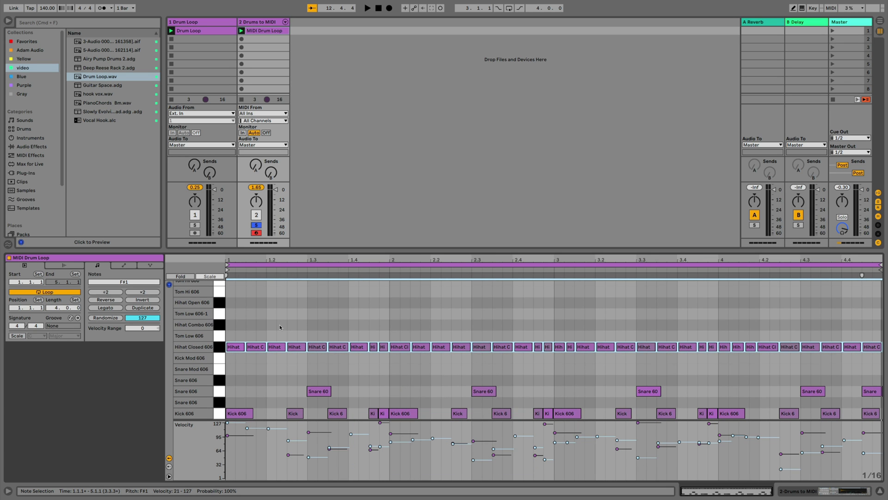
pyautogui.click(217, 324)
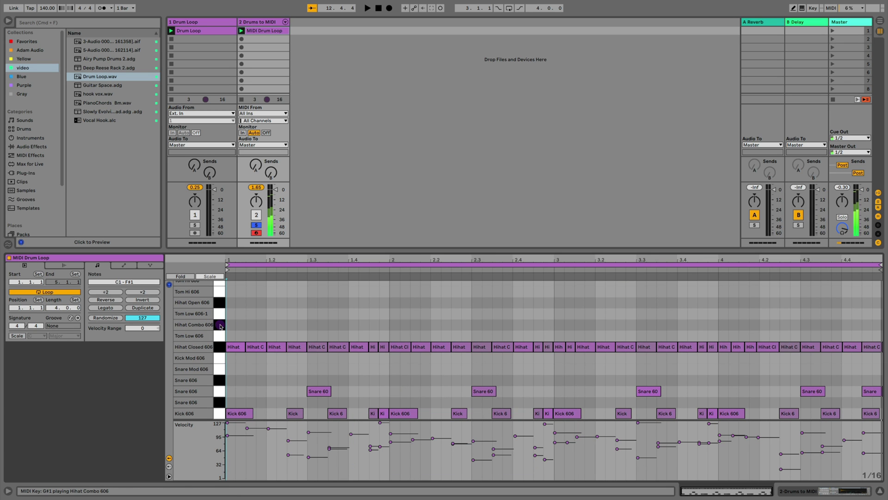
# Try adding Hihat Combo 606 and Tom Low 606 notes near 1.4, then undo them
pyautogui.click(216, 337)
pyautogui.doubleClick(350, 324)
pyautogui.doubleClick(383, 335)
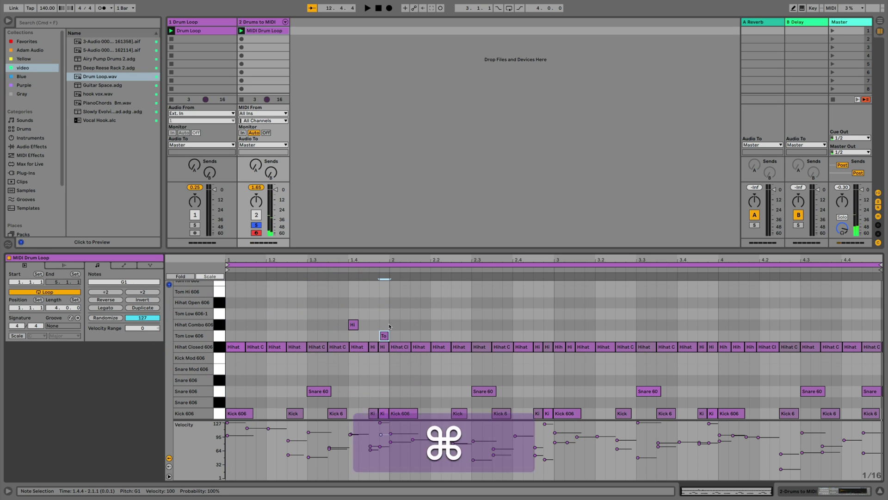
pyautogui.press('super+z')
pyautogui.press('super+z')
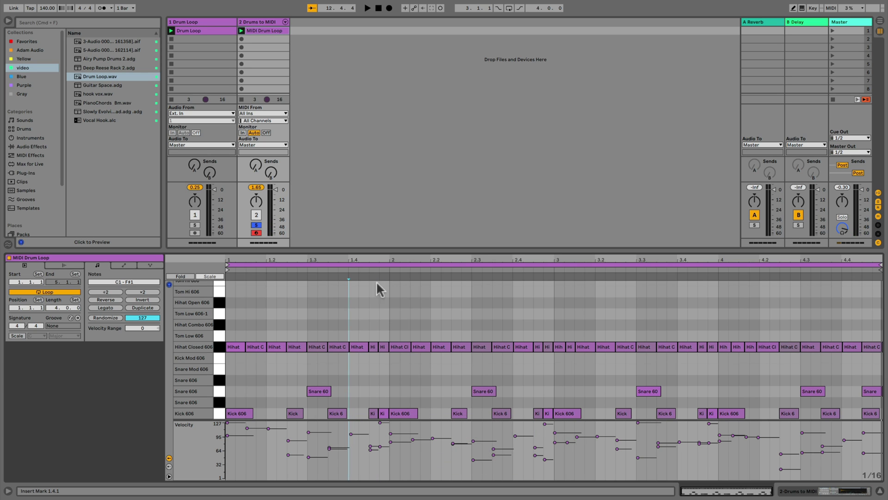
# Duplicate the MIDI Drum Loop clip and deactivate the original's Hihat Closed 606 notes
pyautogui.rightClick(258, 33)
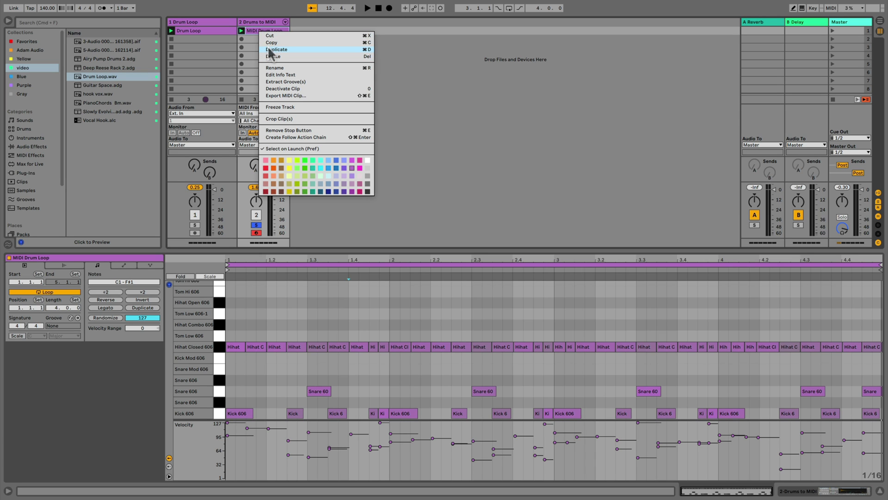
pyautogui.click(270, 50)
pyautogui.click(258, 31)
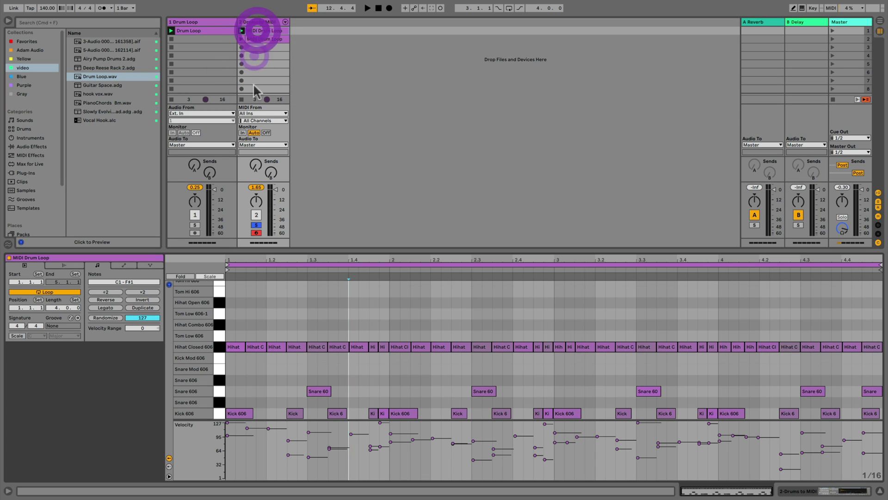
pyautogui.click(220, 347)
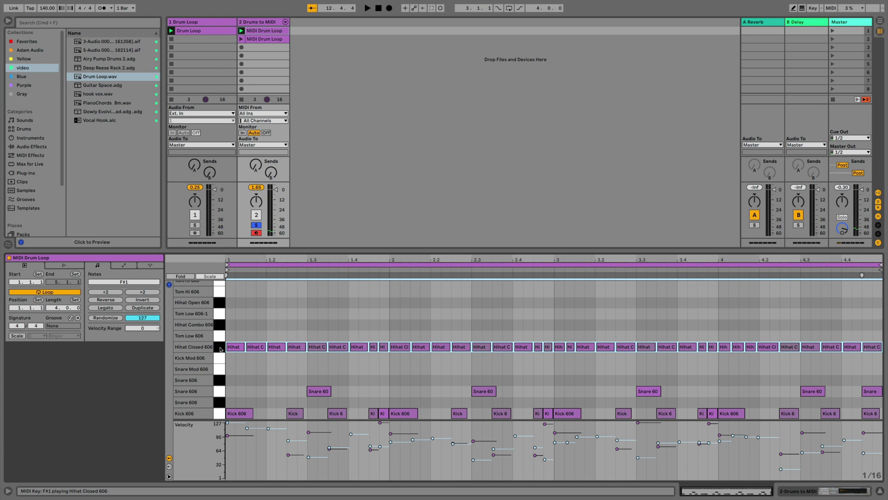
pyautogui.press('0')
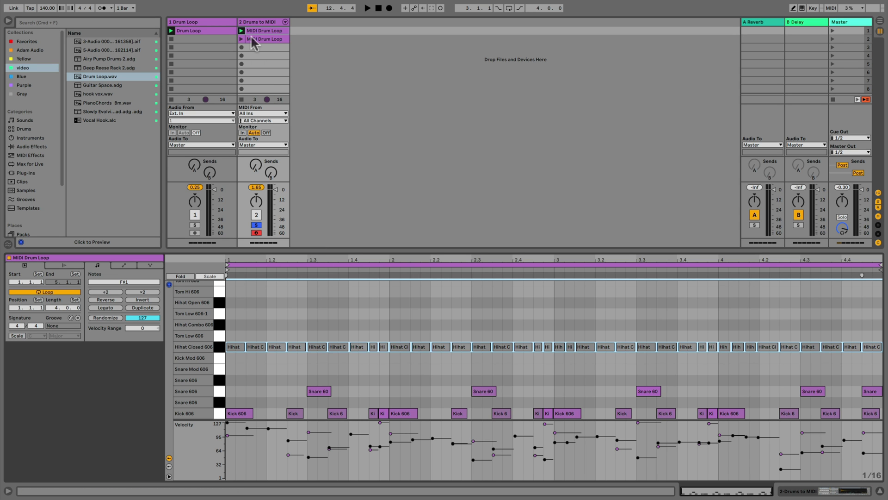
# Play back, switching between the first and the duplicated MIDI Drum Loop clips
pyautogui.press('space')
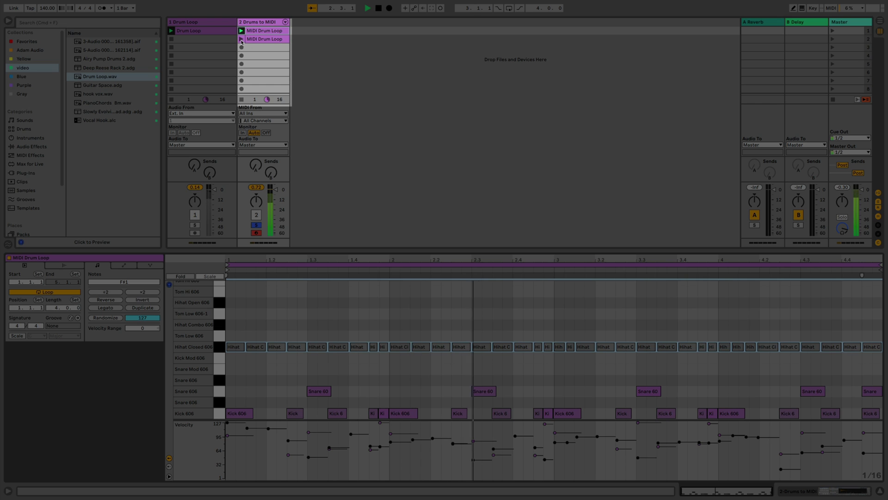
pyautogui.click(241, 39)
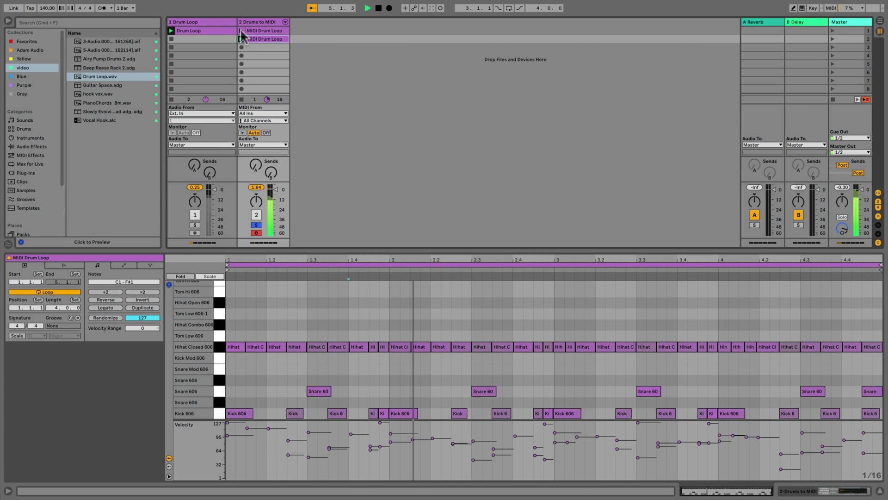
pyautogui.click(241, 31)
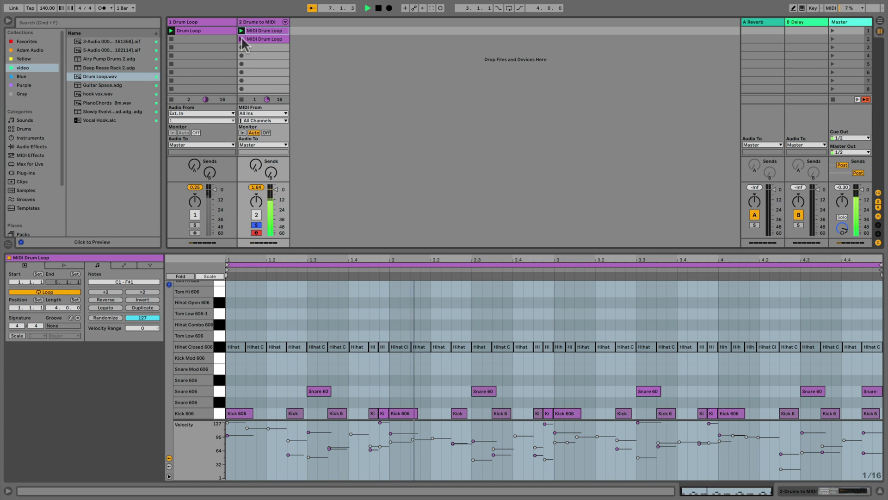
pyautogui.click(242, 40)
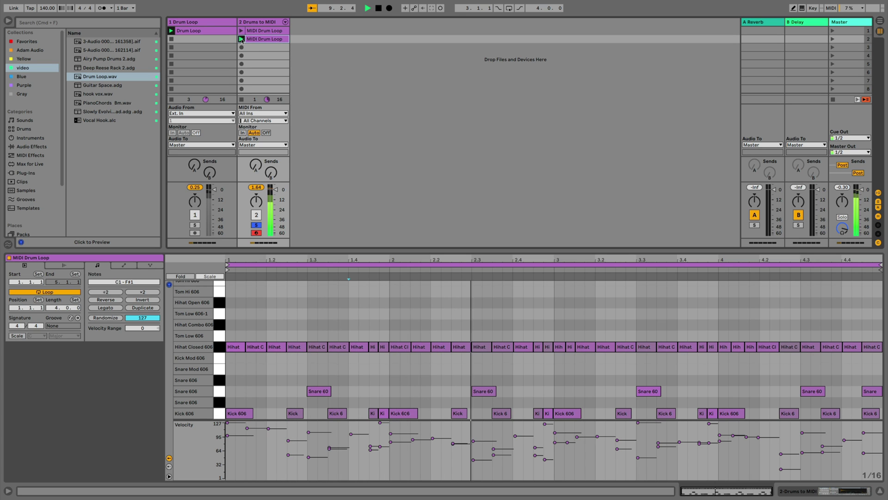
# Delete the Drum Loop audio track and load the Airy Pump Drums 2 kit onto the MIDI drums
pyautogui.click(202, 22)
pyautogui.press('BackSpace')
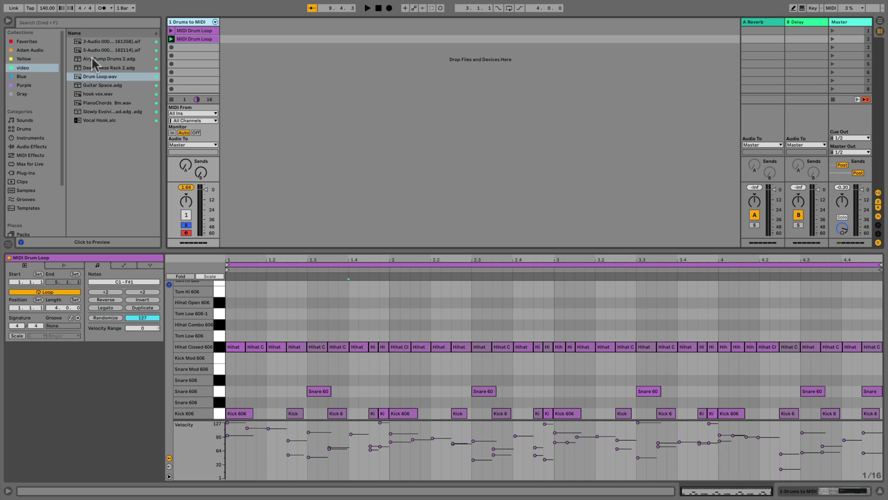
pyautogui.moveTo(93, 59); pyautogui.dragTo(191, 33)
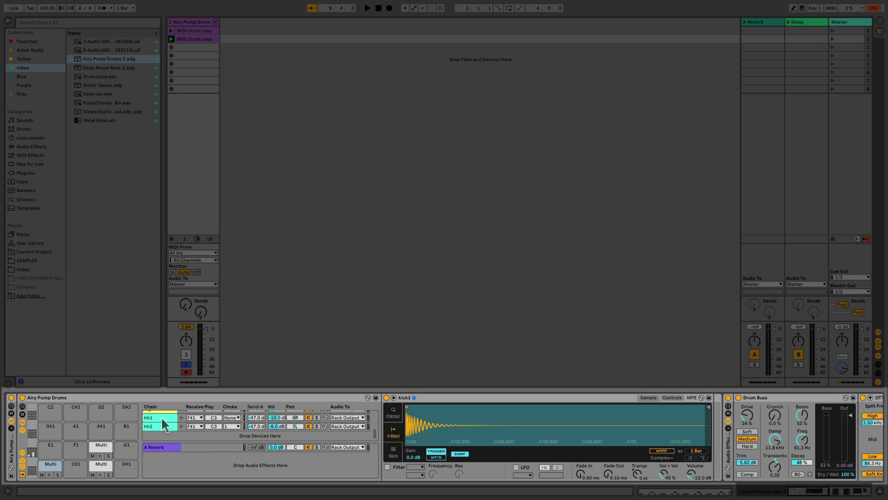
# Audition both MIDI Drum Loop clips with the new kit, then stop playback
pyautogui.scroll(-3, 162, 421)
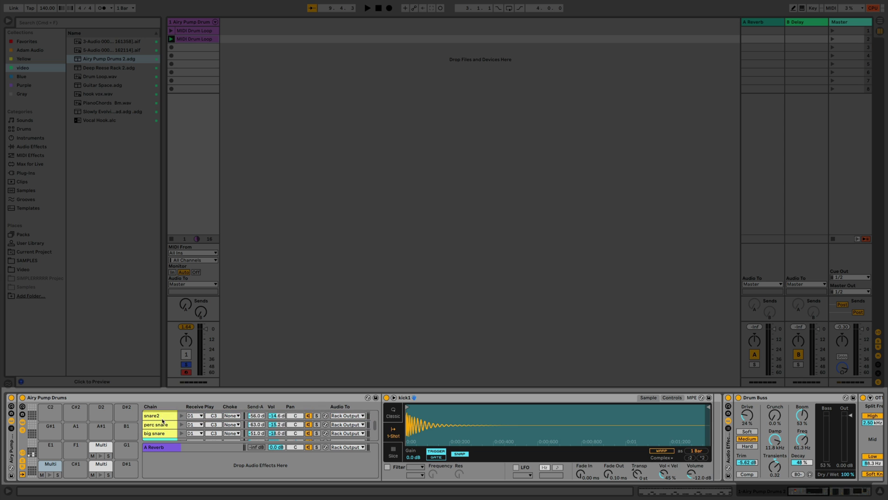
pyautogui.hscroll(15, 318, 462)
pyautogui.hscroll(-13, 311, 459)
pyautogui.hscroll(-3, 312, 461)
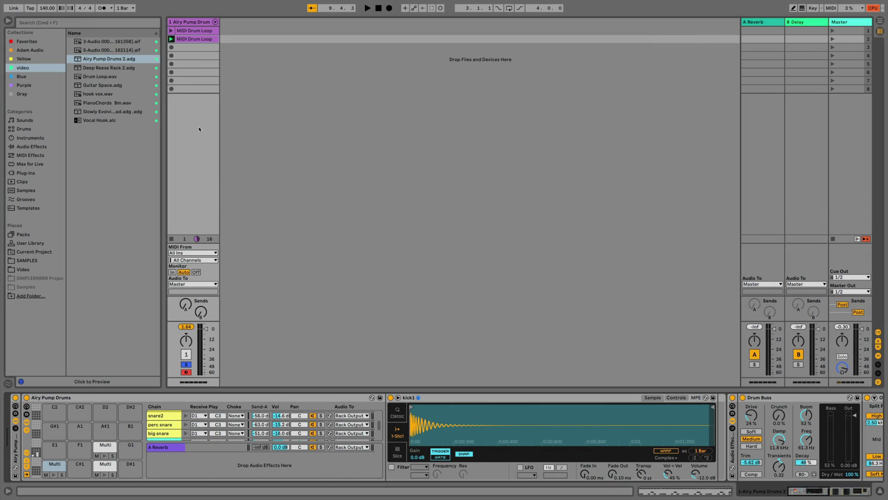
pyautogui.press('space')
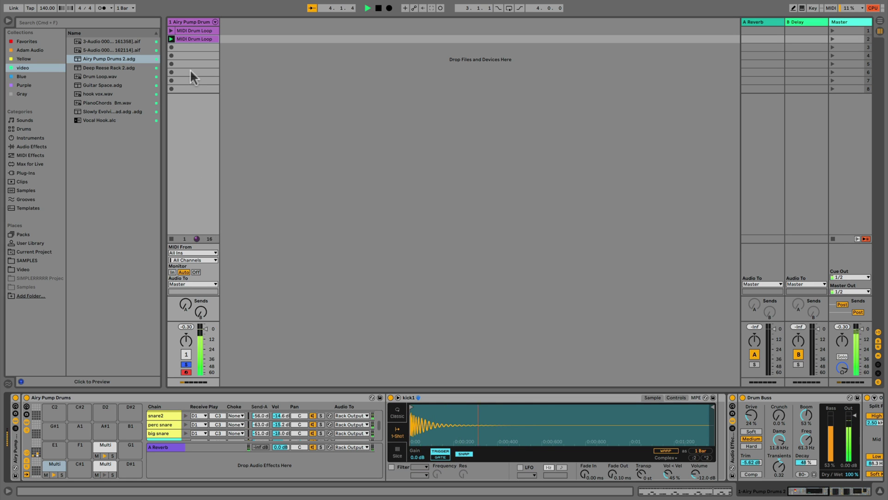
pyautogui.click(171, 30)
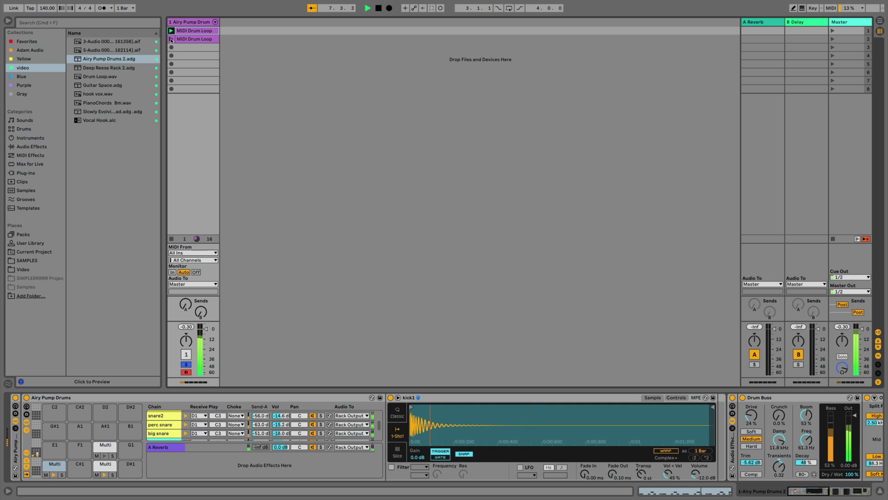
pyautogui.click(172, 40)
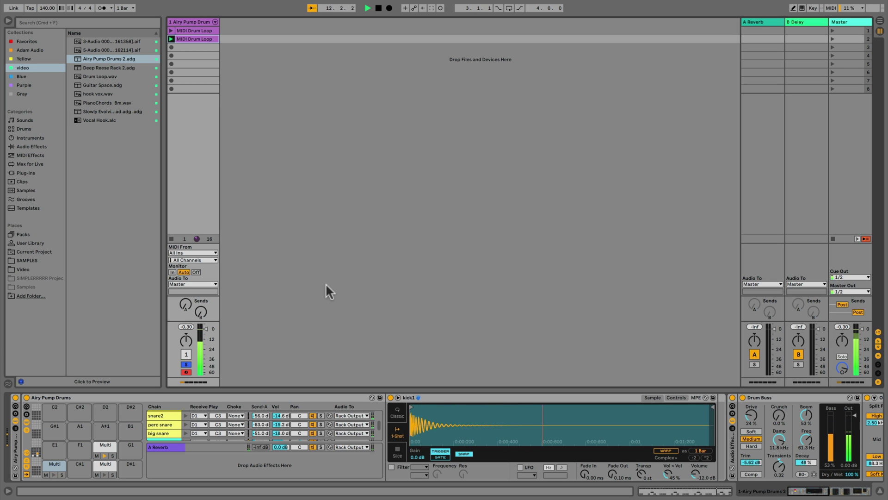
pyautogui.press('space')
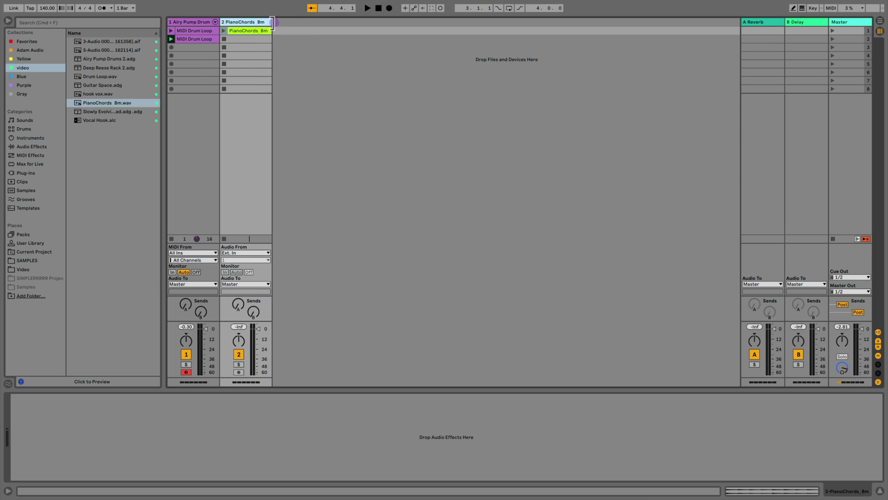
# Solo the PianoChords_Bm track, play its clip and view its waveform, then stop
pyautogui.click(239, 364)
pyautogui.click(223, 31)
pyautogui.doubleClick(236, 31)
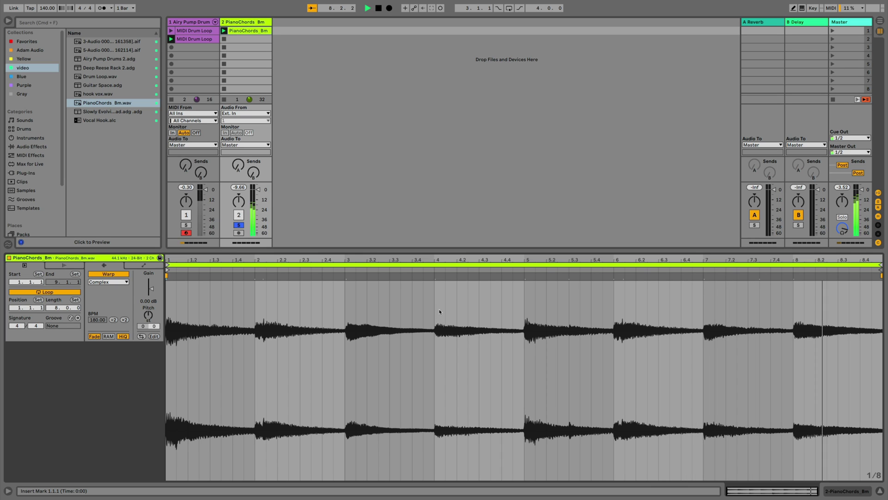
pyautogui.press('space')
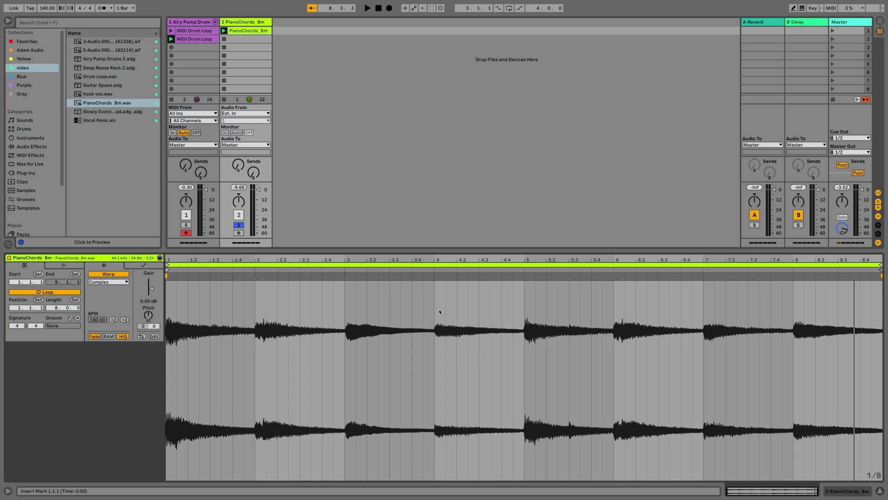
# Convert the PianoChords_Bm harmony to a Harmony to MIDI track, widen it, view its notes and solo it
pyautogui.rightClick(244, 30)
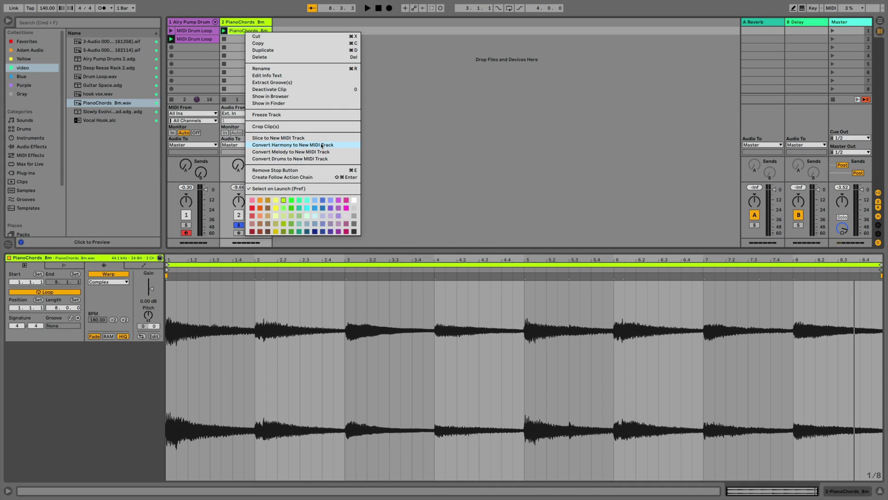
pyautogui.click(321, 144)
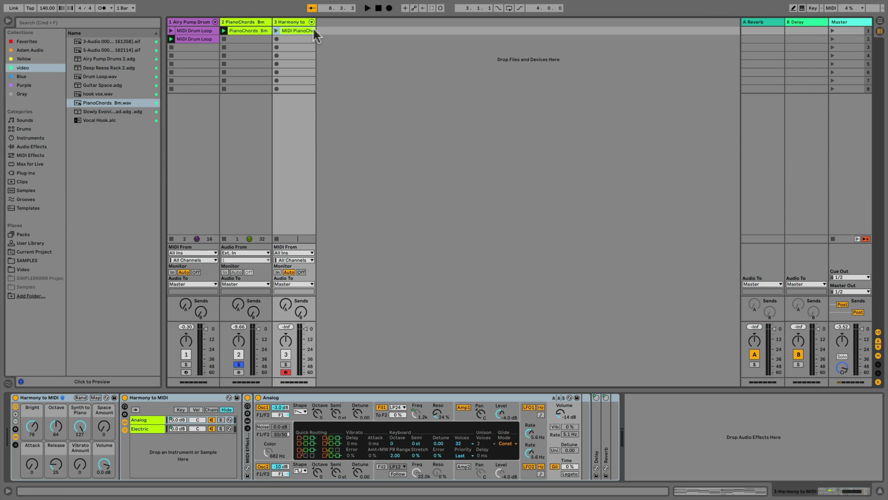
pyautogui.moveTo(316, 21); pyautogui.dragTo(330, 23)
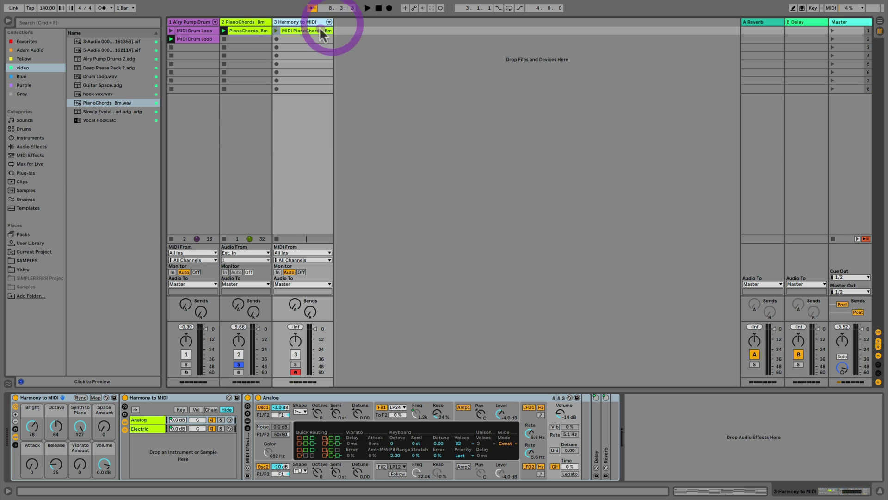
pyautogui.doubleClick(319, 29)
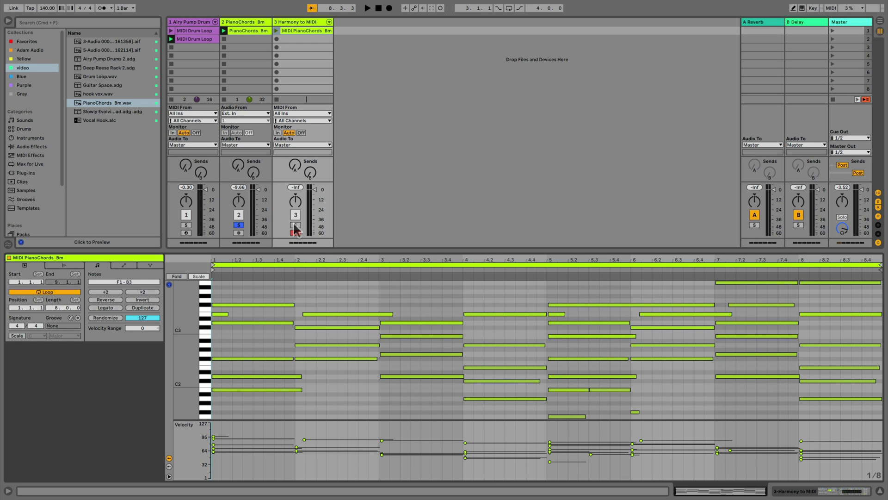
pyautogui.click(295, 225)
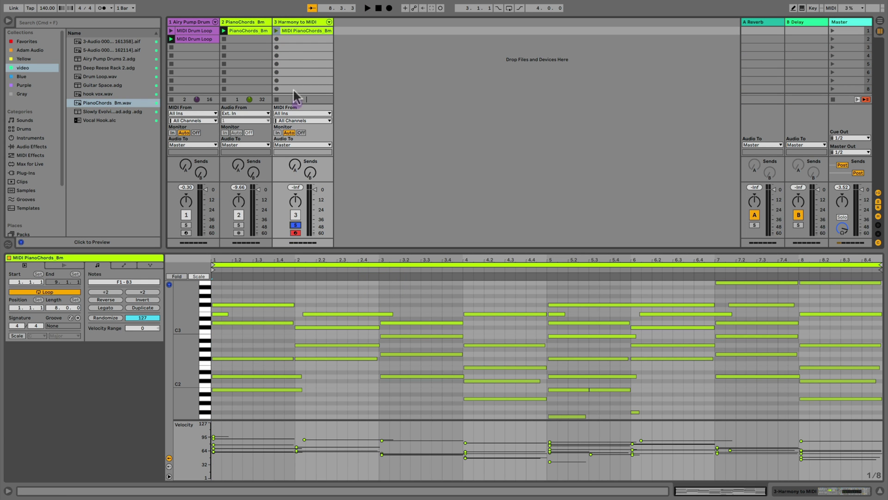
# Play the MIDI chords, toggling solo between the piano audio and Harmony to MIDI, then select the PianoChords_Bm track
pyautogui.click(276, 31)
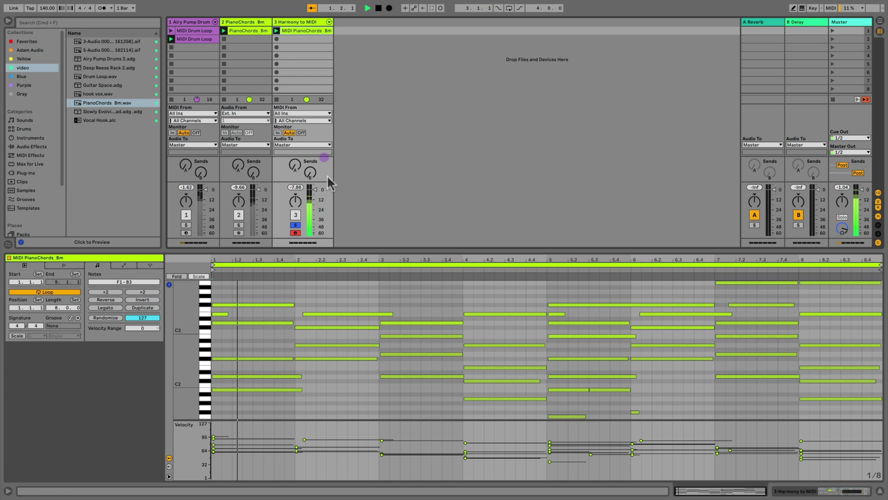
pyautogui.click(389, 336)
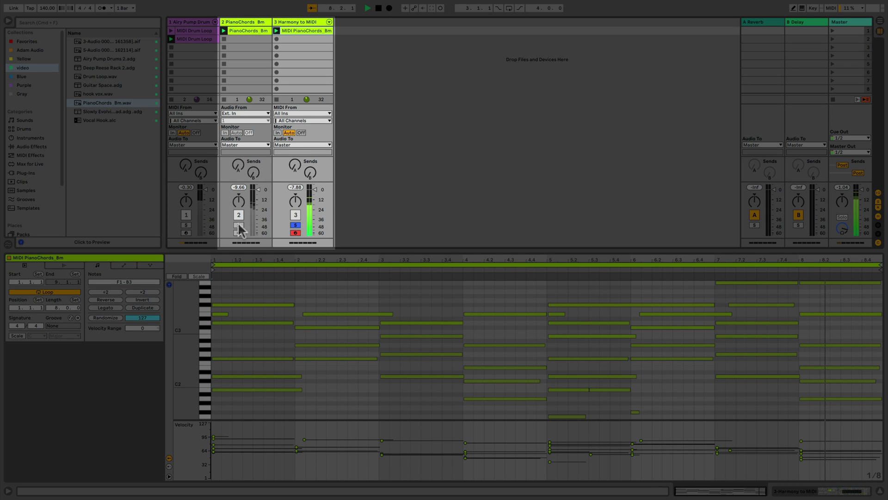
pyautogui.click(238, 226)
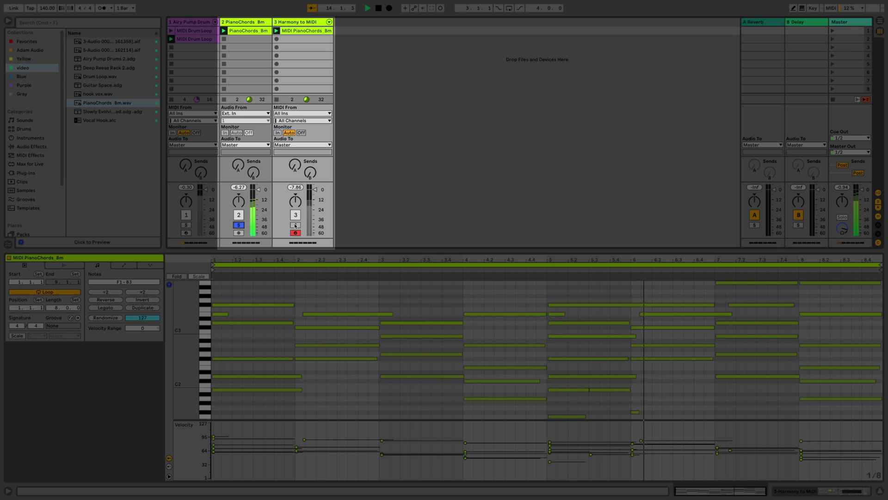
pyautogui.click(295, 225)
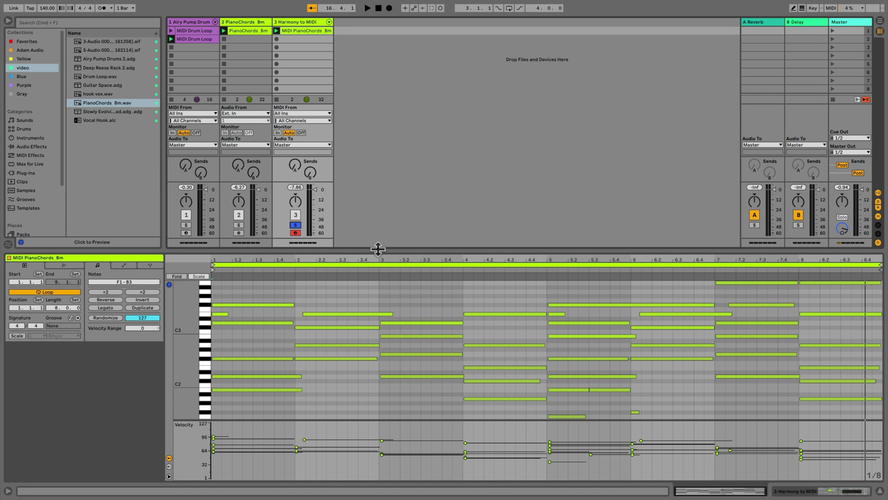
pyautogui.moveTo(377, 248); pyautogui.dragTo(377, 238)
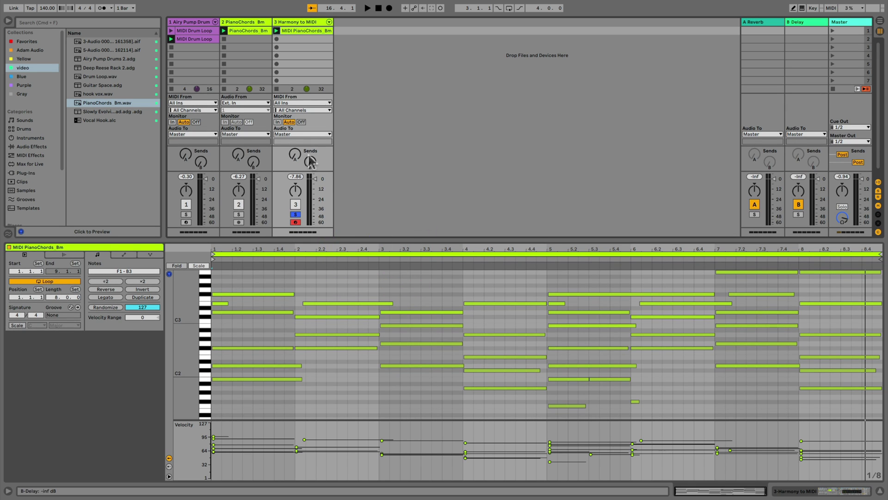
pyautogui.click(244, 22)
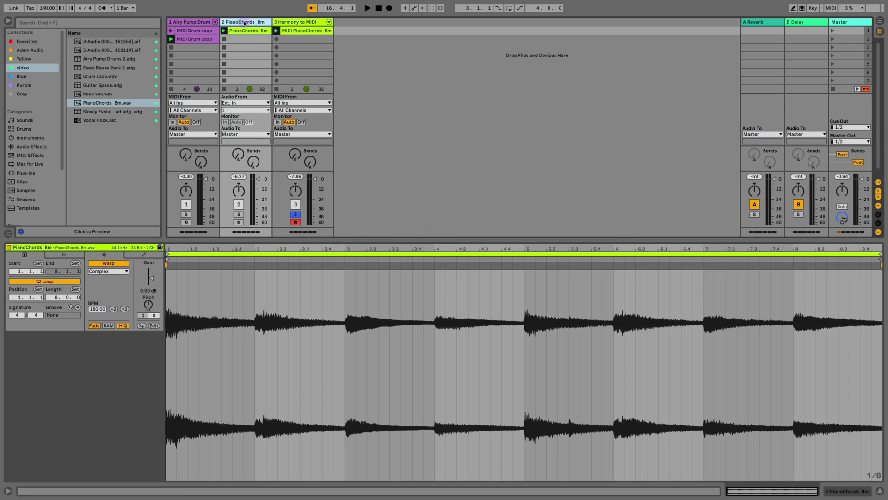
# Delete the original PianoChords_Bm audio track
pyautogui.press('BackSpace')
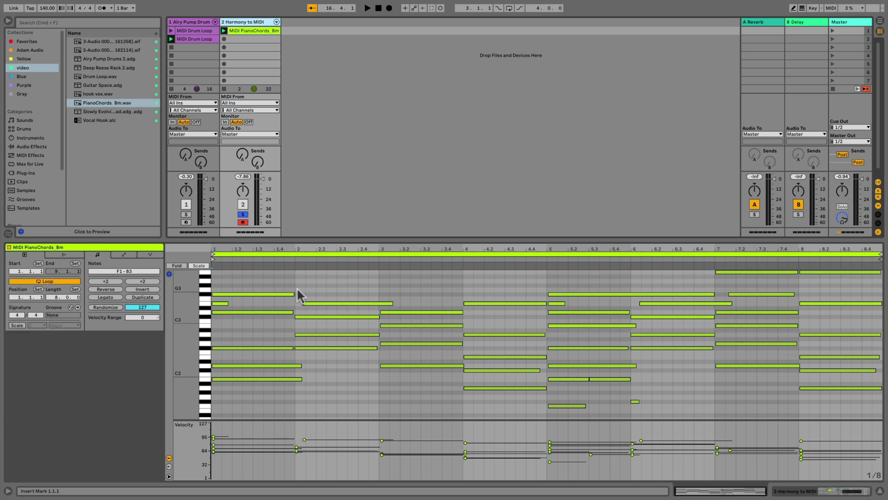
pyautogui.scroll(-2, 298, 294)
pyautogui.scroll(2, 298, 293)
pyautogui.scroll(2, 350, 301)
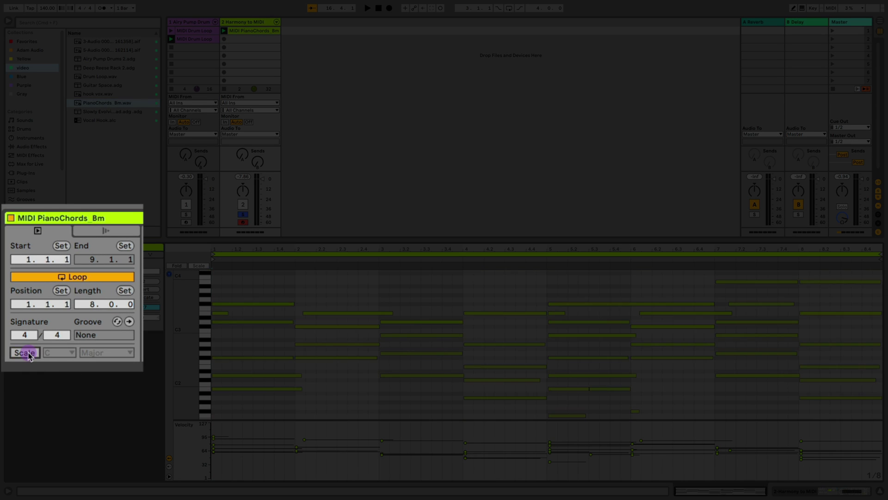
# Set the MIDI chord clip's scale to B Minor
pyautogui.click(26, 353)
pyautogui.click(55, 353)
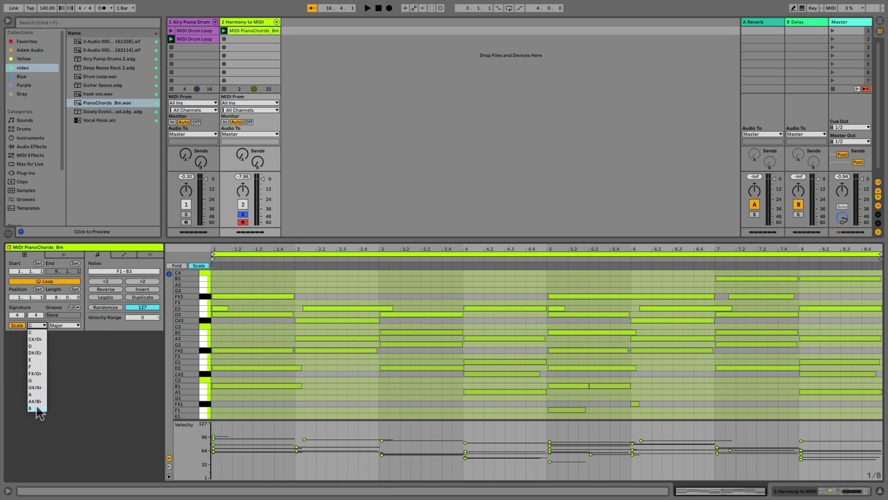
pyautogui.click(32, 408)
pyautogui.click(63, 326)
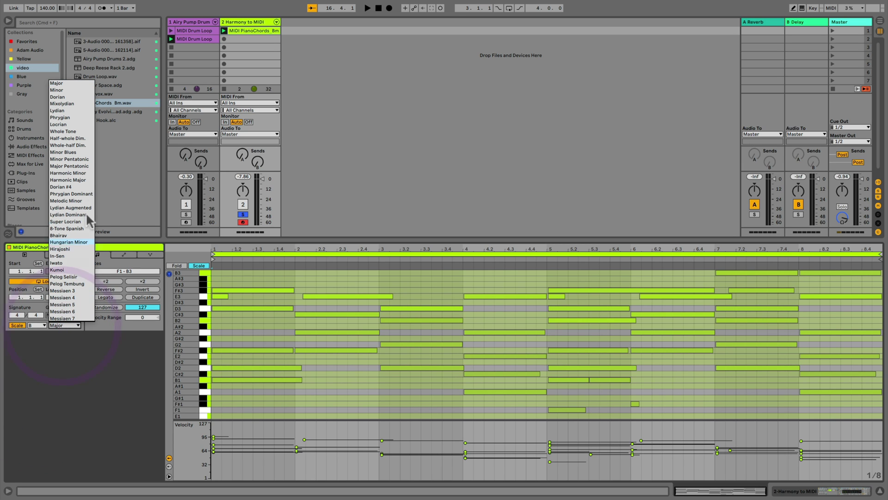
pyautogui.click(65, 91)
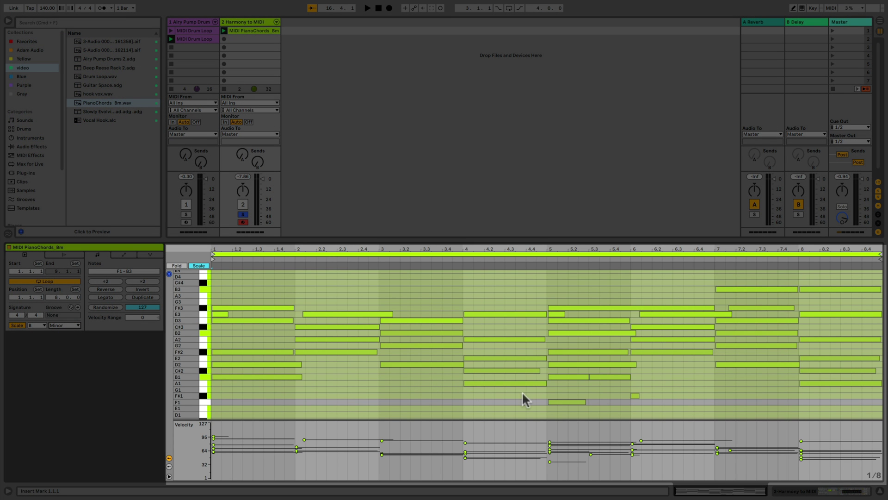
# Select the low F1 note at bar 5, then clear the selection
pyautogui.click(568, 401)
pyautogui.scroll(-2, 572, 401)
pyautogui.scroll(3, 572, 401)
pyautogui.scroll(-3, 571, 401)
pyautogui.scroll(-1, 571, 401)
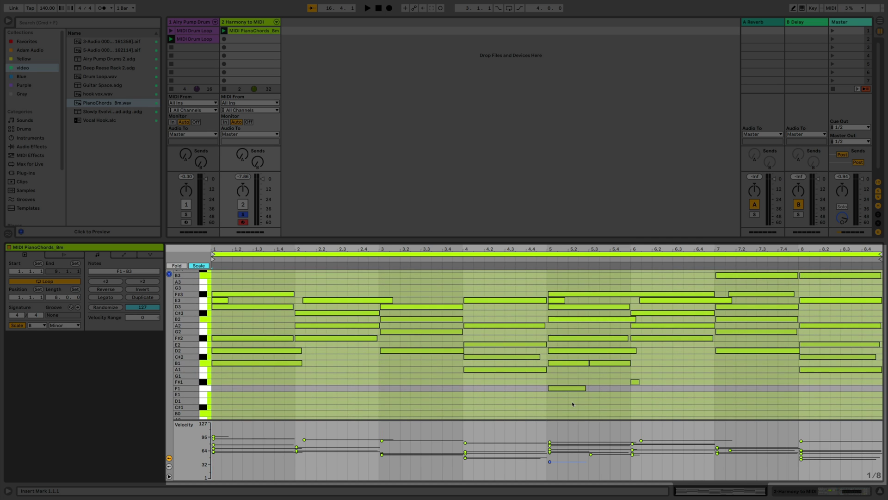
pyautogui.click(572, 401)
# Delete the stray F1 note at bar 5 and the short F#1 note at bar 6
pyautogui.click(554, 387)
pyautogui.press('BackSpace')
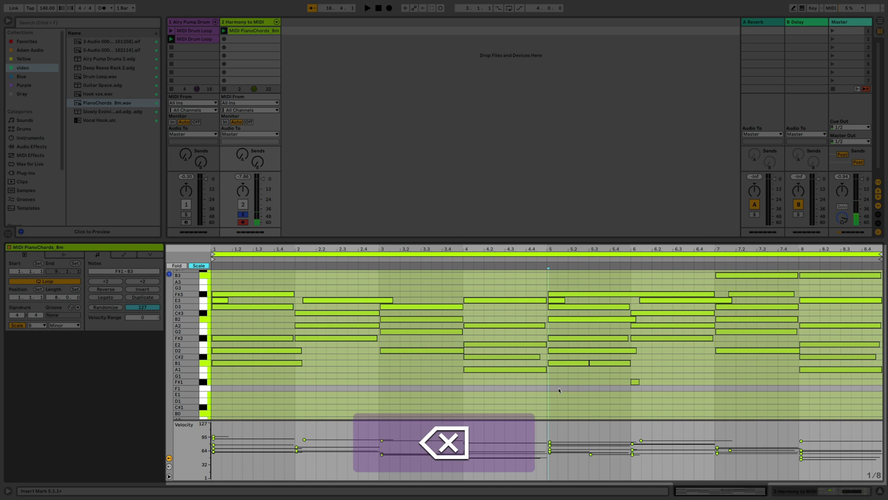
pyautogui.click(634, 382)
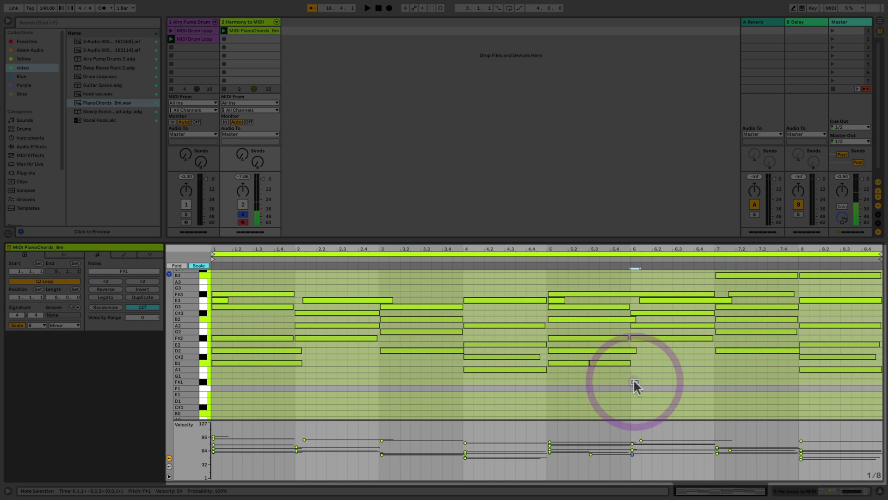
pyautogui.press('BackSpace')
# Delete the short E3 note at bar 1 and shorten the clip loop to end at bar 5
pyautogui.click(217, 300)
pyautogui.press('BackSpace')
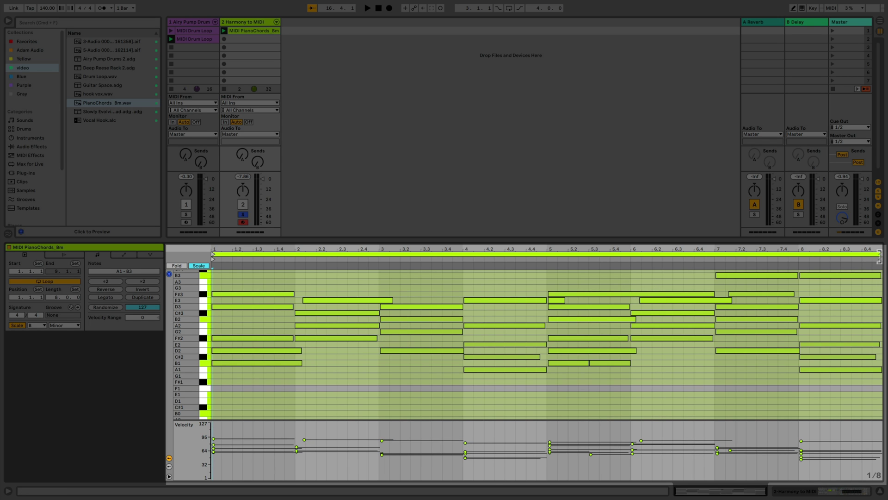
pyautogui.moveTo(878, 254); pyautogui.dragTo(545, 253)
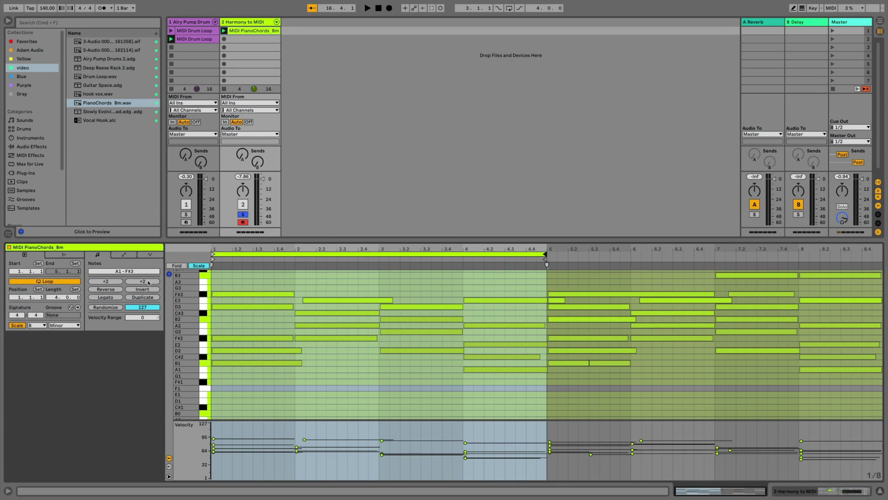
pyautogui.click(143, 281)
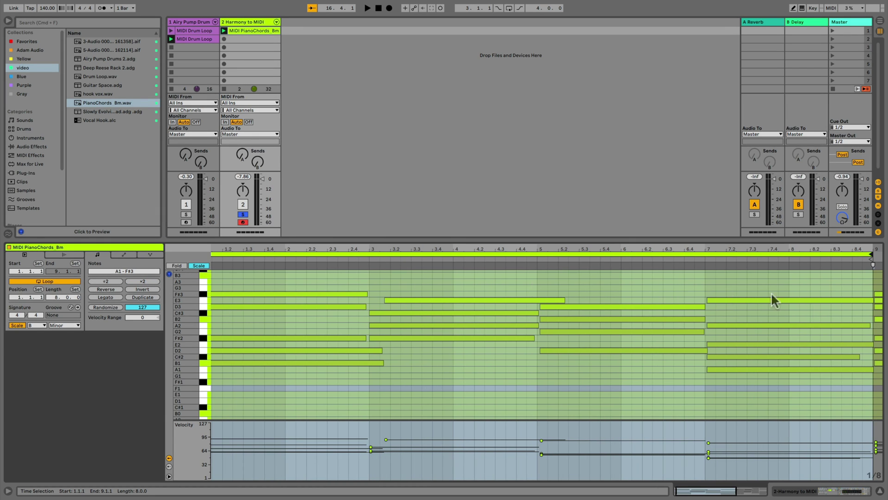
pyautogui.hscroll(-1, 794, 320)
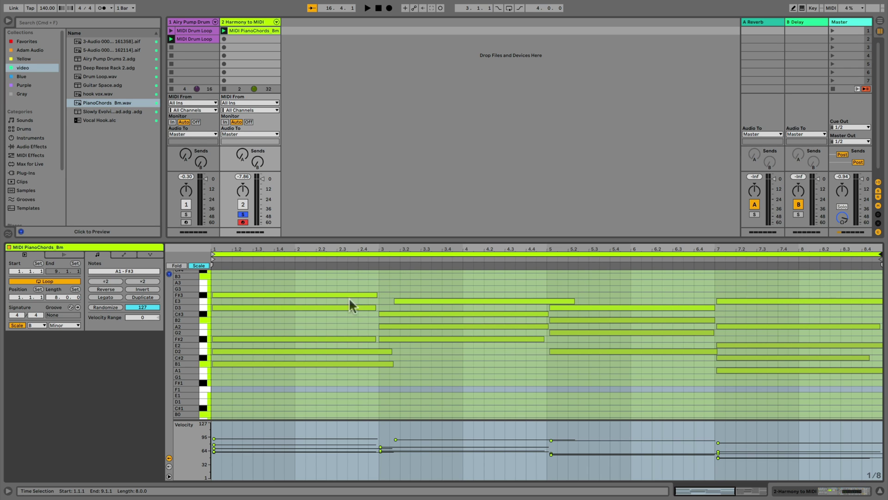
pyautogui.scroll(-1, 346, 293)
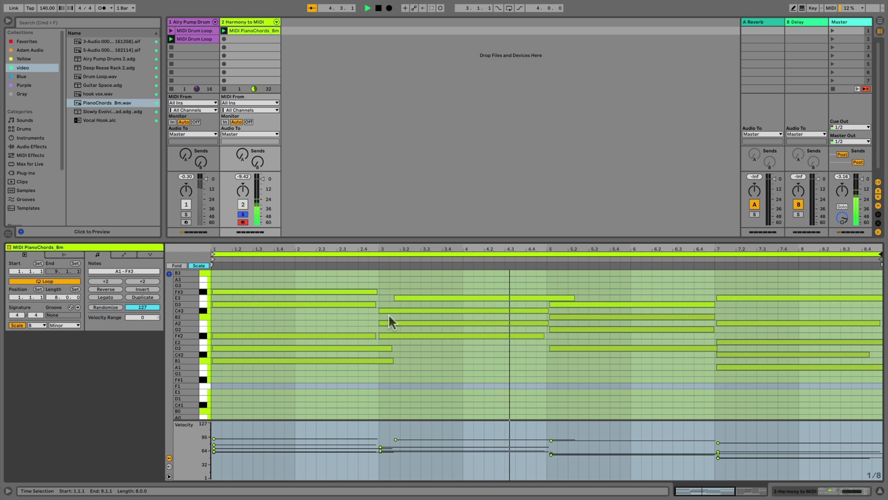
pyautogui.hscroll(5, 389, 316)
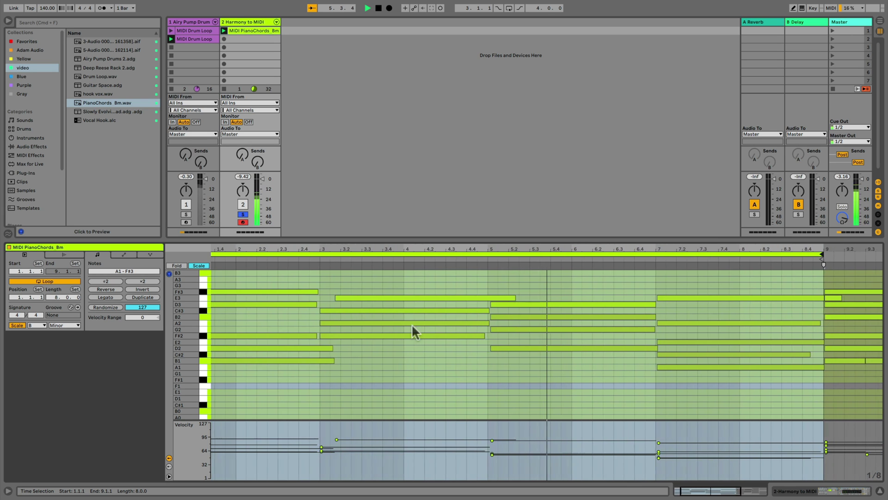
# Stop playback, transpose all chord notes up one octave to A2–F#4, and show Device View
pyautogui.press('space')
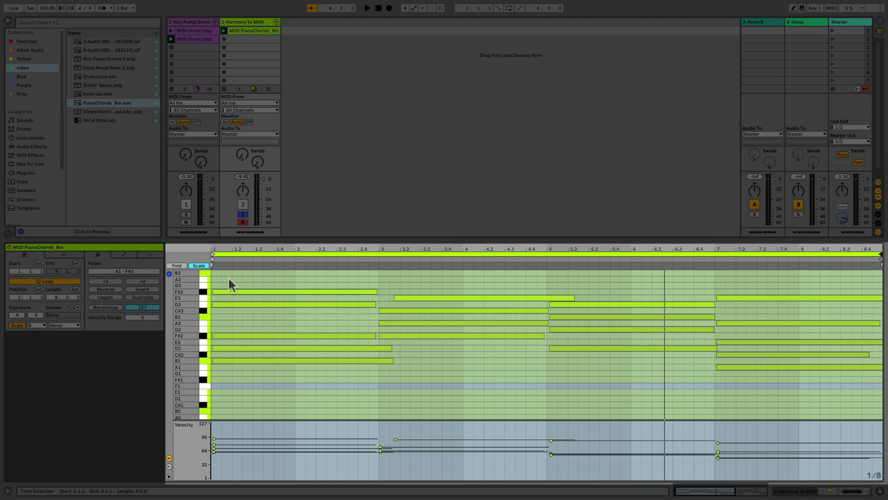
pyautogui.moveTo(226, 277); pyautogui.dragTo(868, 401)
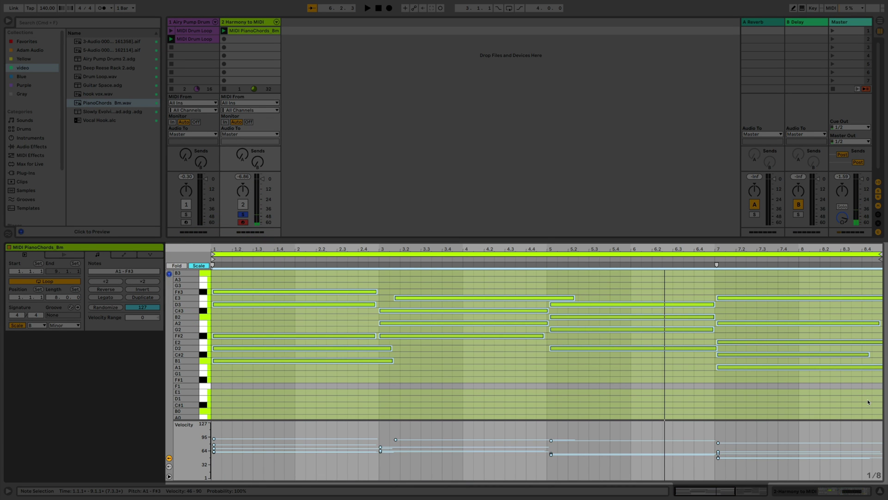
pyautogui.hotkey('shift', 'Up')
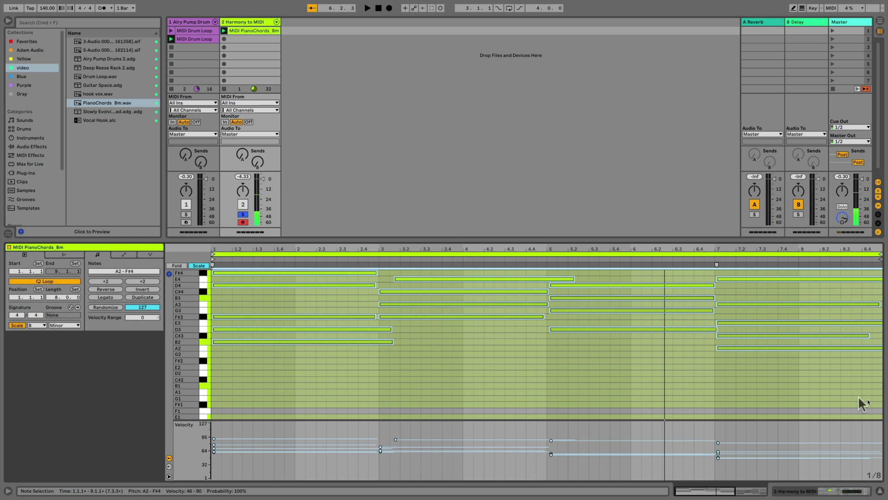
pyautogui.hotkey('shift', 'Tab')
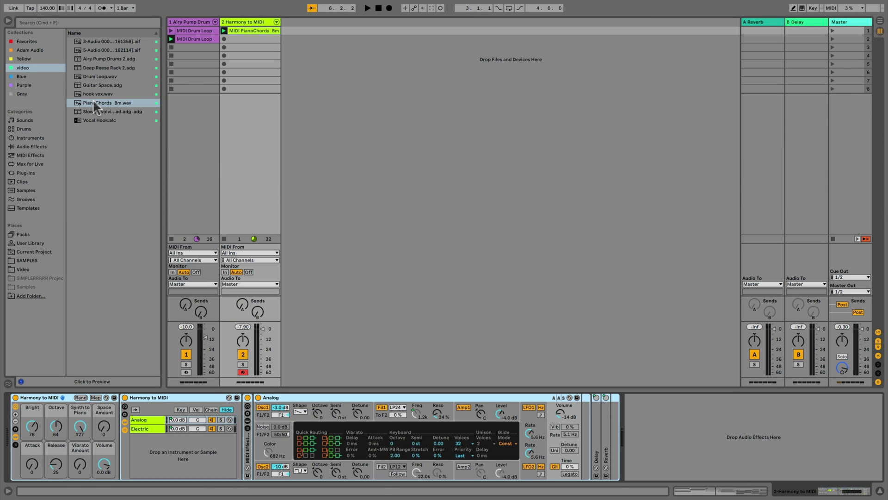
# Replace the chord instrument with Slowly Evolving Pad and lower its Filter Cutoff macro to 209 Hz
pyautogui.moveTo(93, 111); pyautogui.dragTo(234, 24)
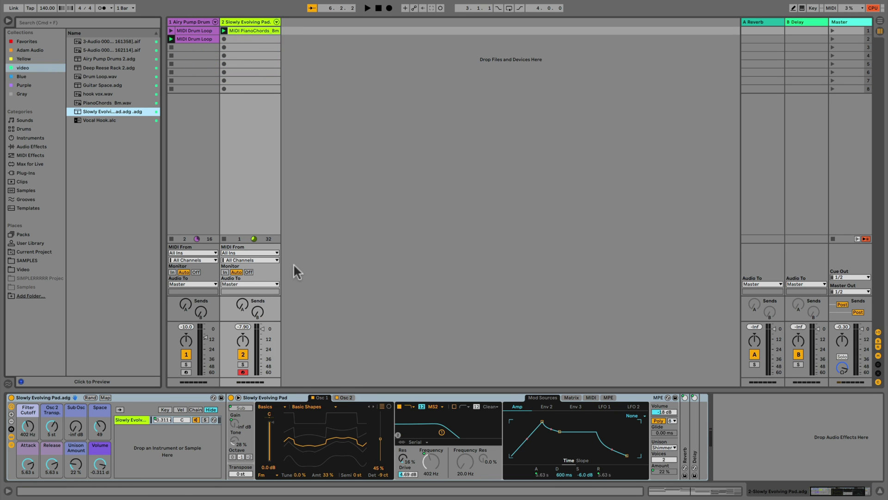
pyautogui.press('space')
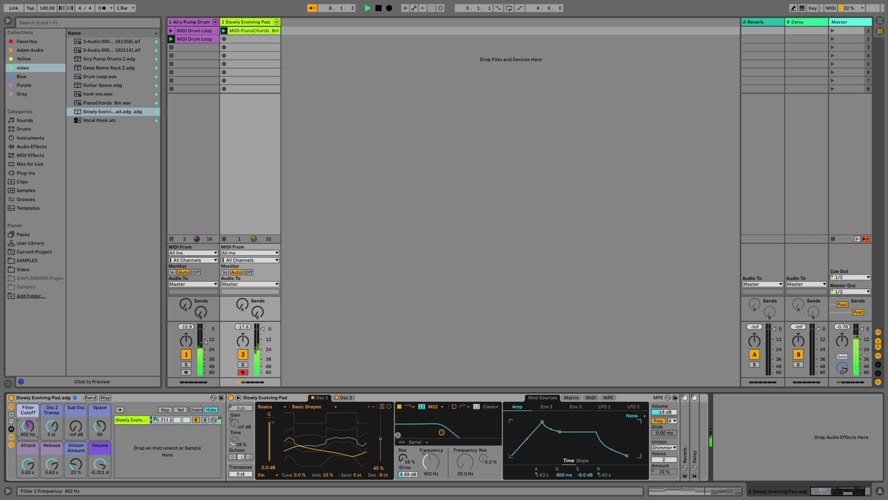
pyautogui.moveTo(28, 425); pyautogui.dragTo(29, 439)
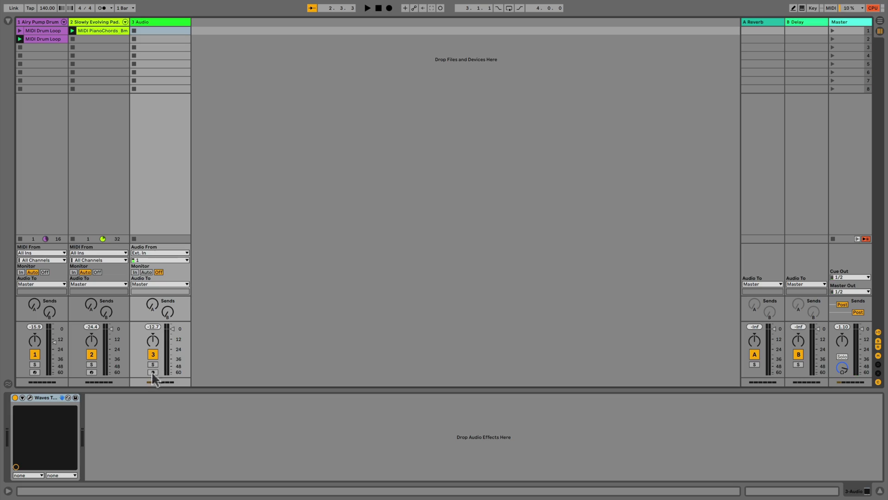
# Set track 3 monitoring to Auto and record a vocal take into its first clip slot
pyautogui.click(146, 272)
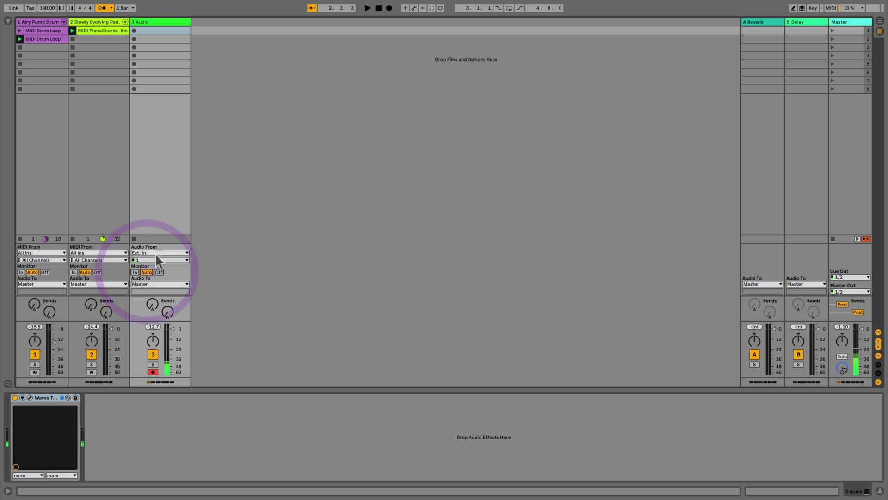
pyautogui.click(135, 31)
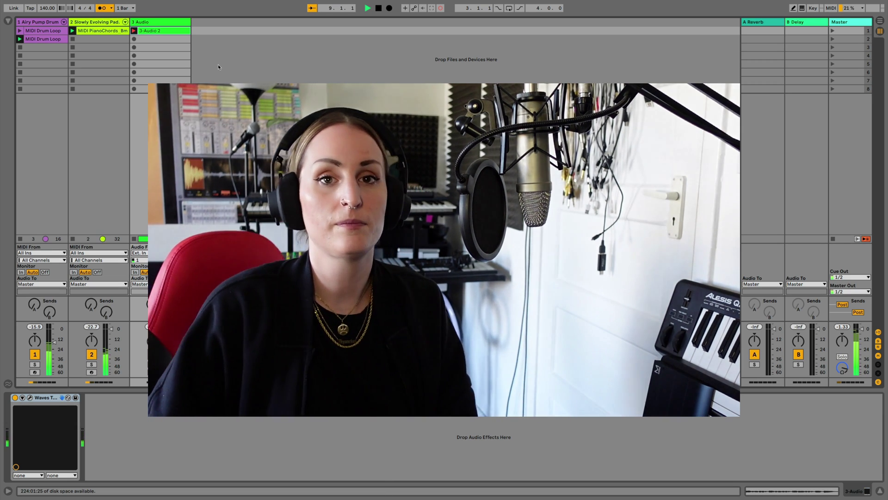
pyautogui.press('space')
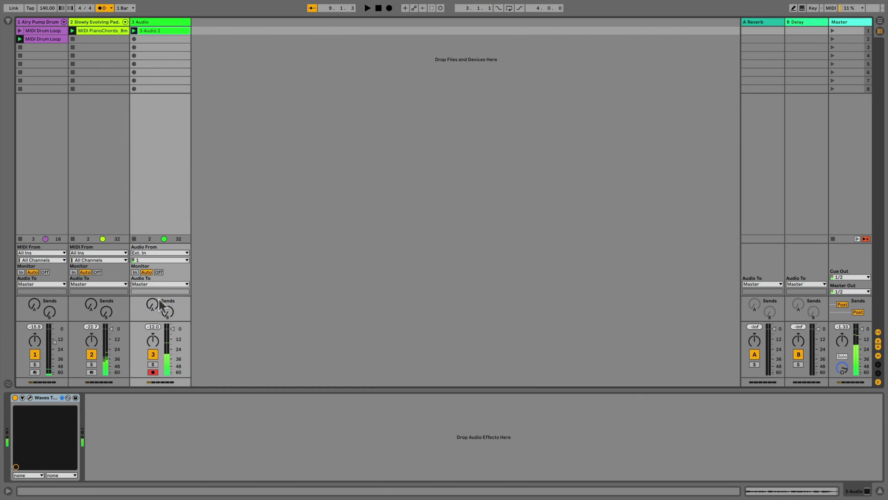
# Convert the 3-Audio 2 vocal clip to a new Melody to MIDI track, widen it and solo it
pyautogui.click(153, 372)
pyautogui.click(149, 30)
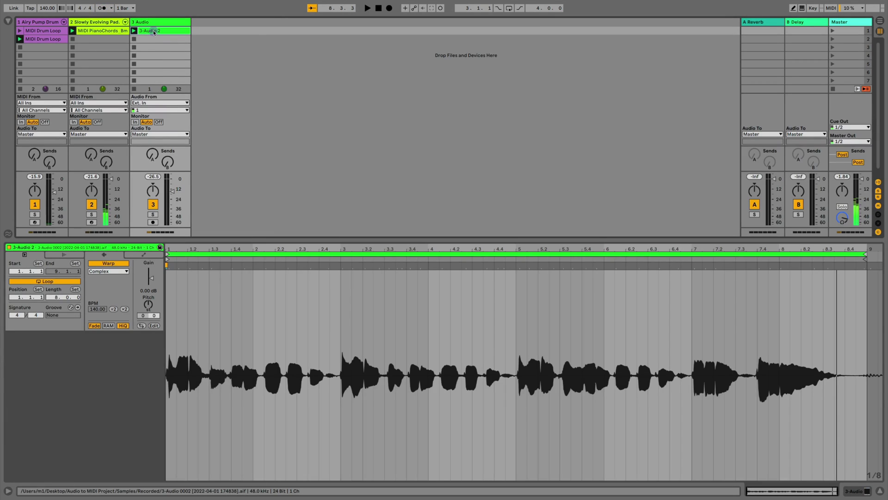
pyautogui.rightClick(155, 31)
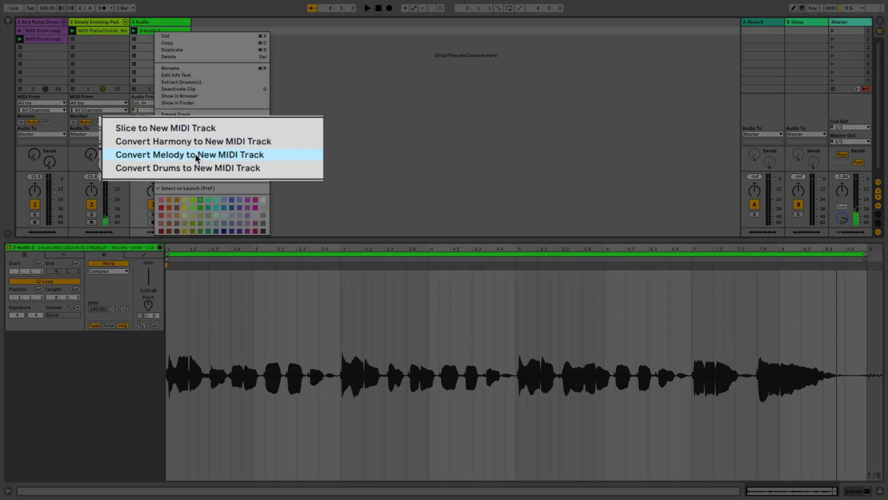
pyautogui.click(198, 158)
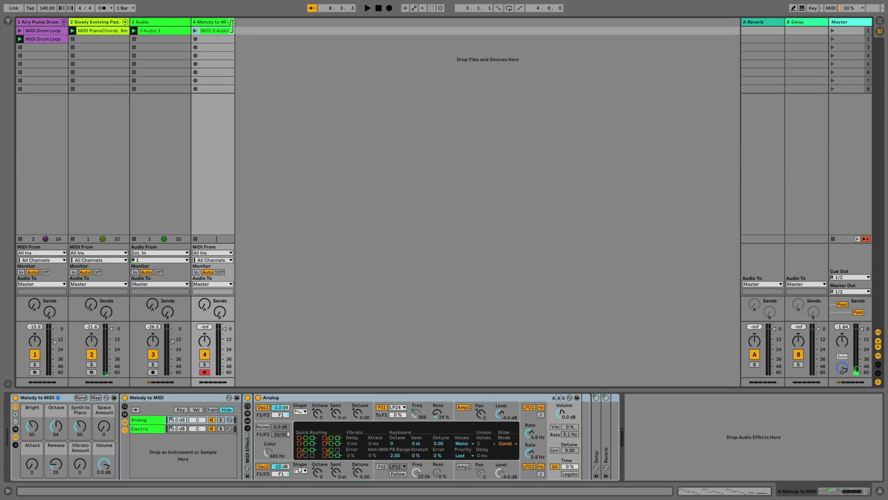
pyautogui.moveTo(231, 23); pyautogui.dragTo(251, 23)
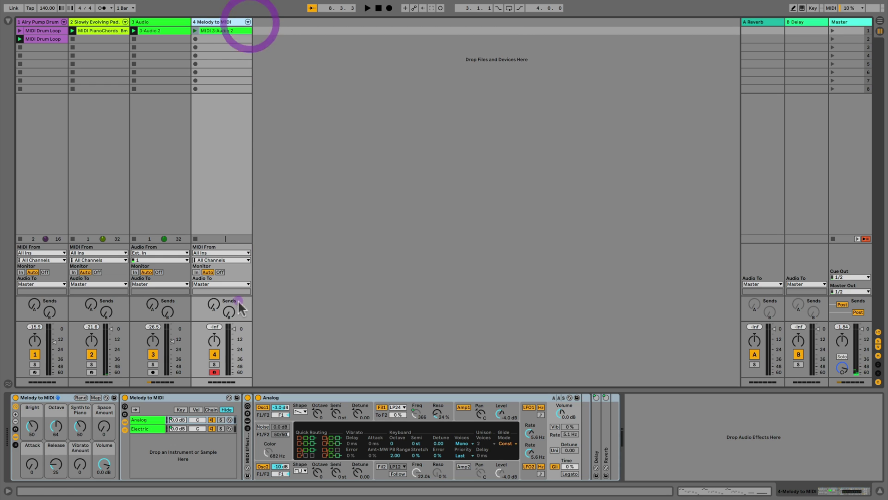
pyautogui.click(214, 364)
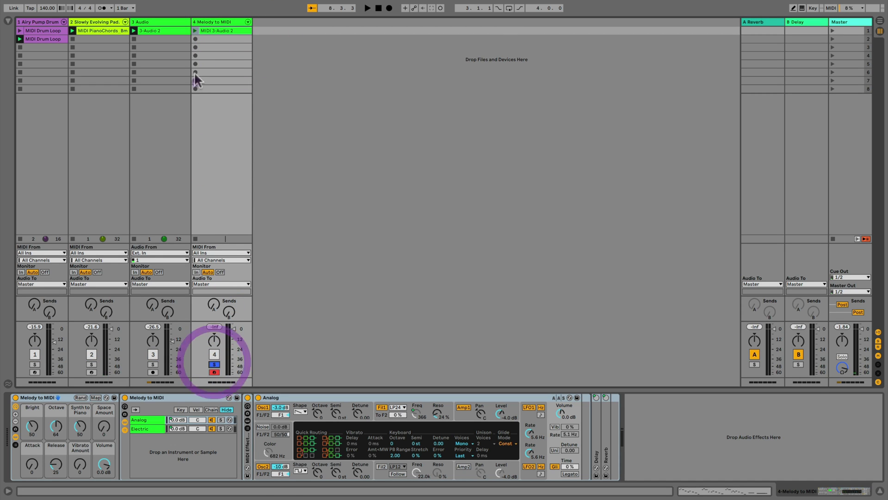
# Launch and open MIDI 3-Audio 2, lower the stray C3 note to B2, then select all notes
pyautogui.click(195, 30)
pyautogui.doubleClick(210, 31)
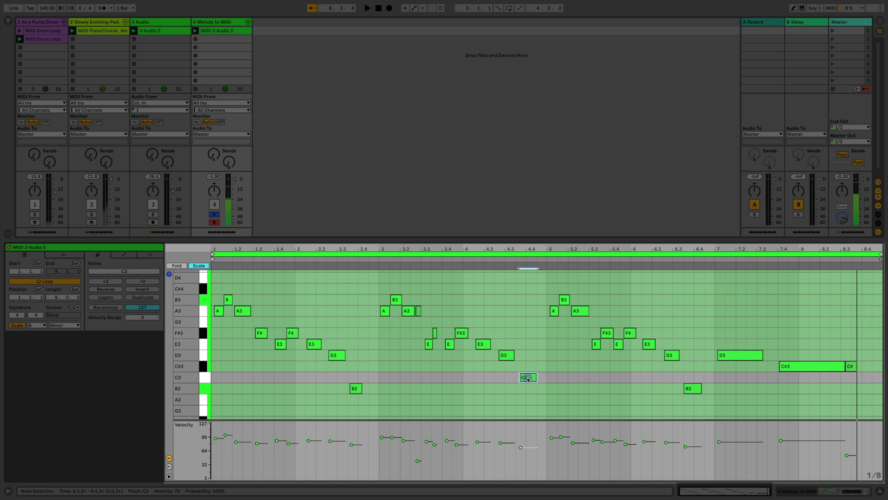
pyautogui.moveTo(528, 379); pyautogui.dragTo(526, 387)
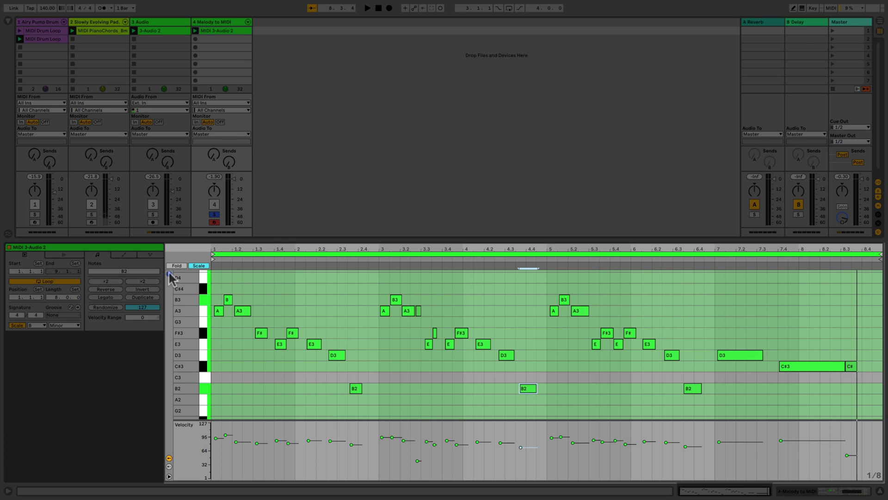
pyautogui.click(170, 273)
pyautogui.moveTo(215, 278); pyautogui.dragTo(828, 394)
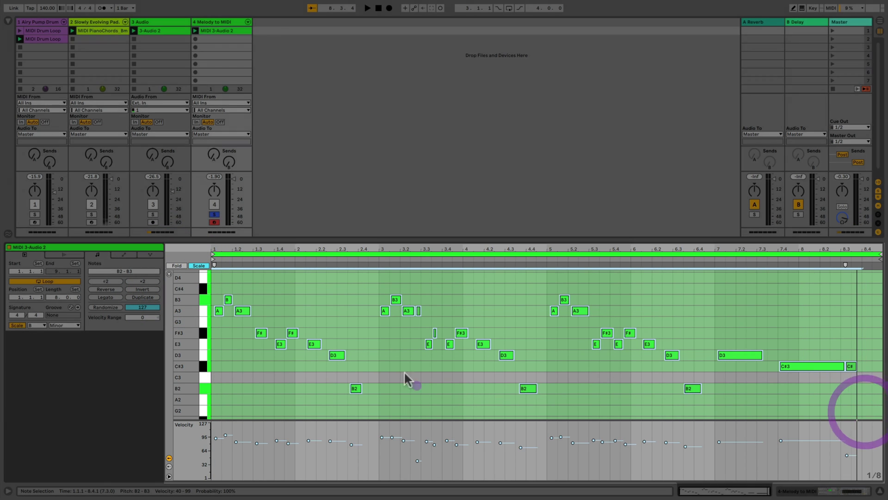
# Quantize the selected melody notes with an 83% Amount
pyautogui.rightClick(373, 341)
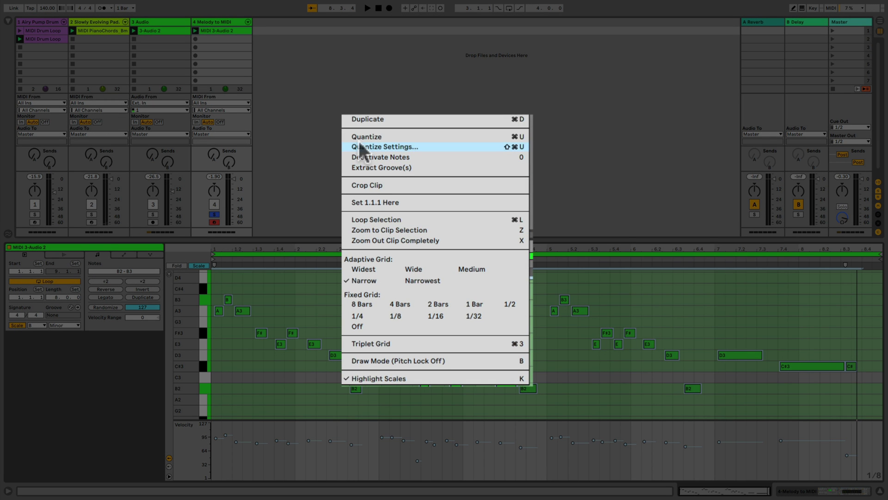
pyautogui.click(363, 147)
pyautogui.moveTo(414, 257); pyautogui.dragTo(508, 249)
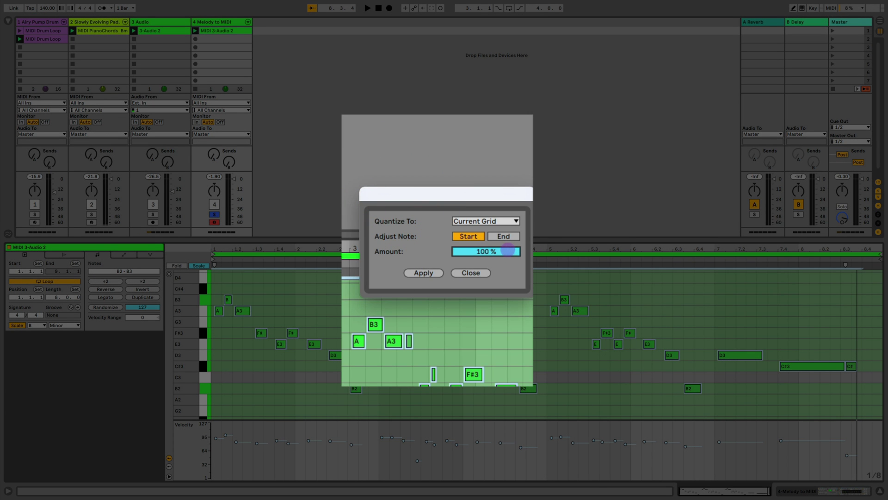
pyautogui.click(424, 272)
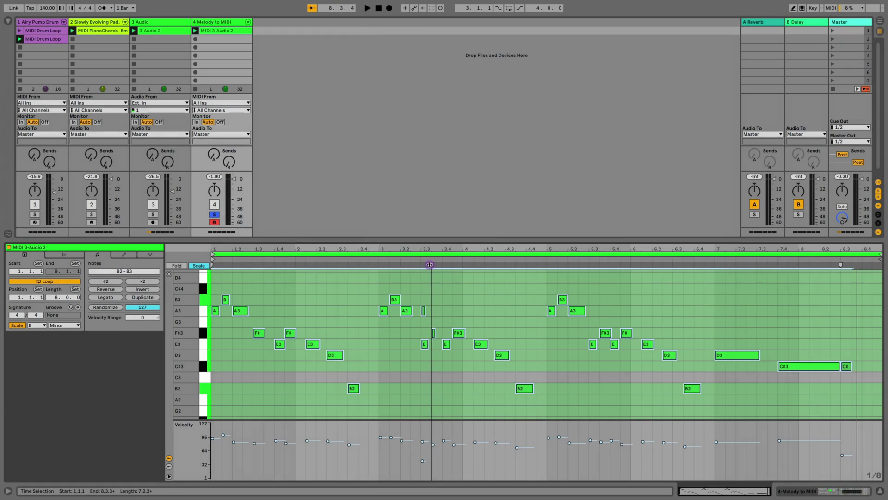
# Play the melody with the 3 Audio vocal and Melody to MIDI tracks soloed together
pyautogui.press('space')
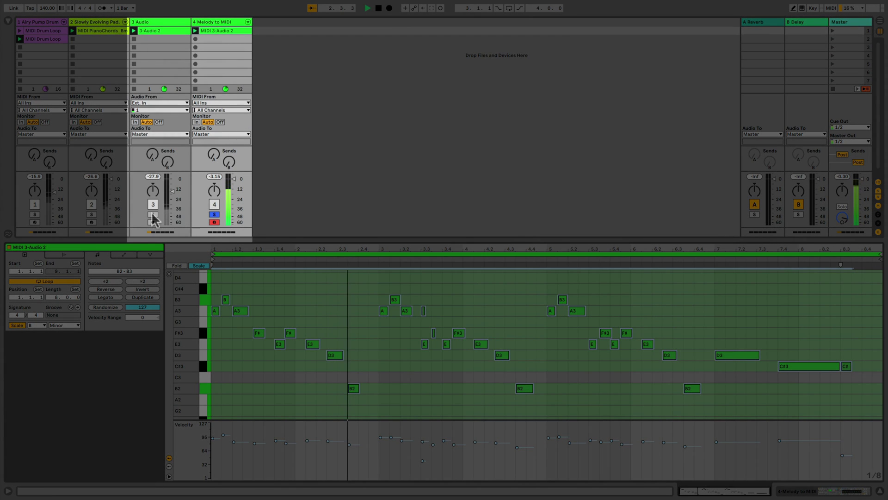
pyautogui.click(153, 215)
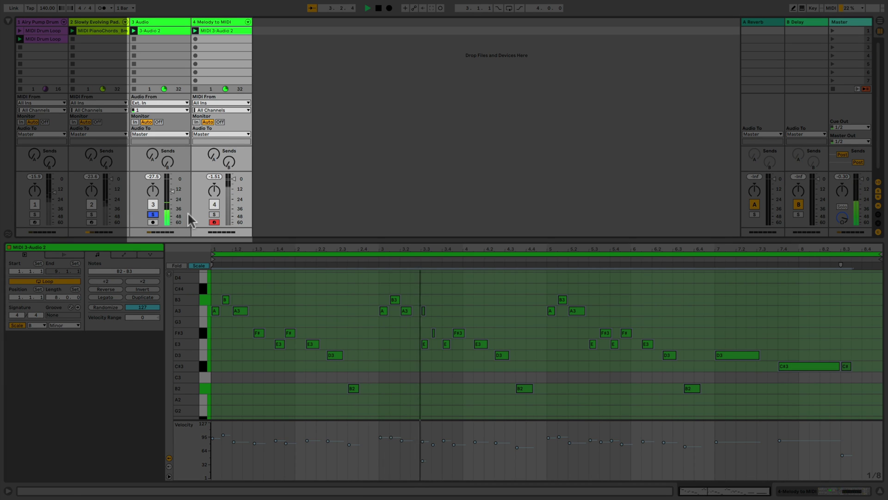
pyautogui.keyDown('super'); pyautogui.click(214, 214); pyautogui.keyUp('super')
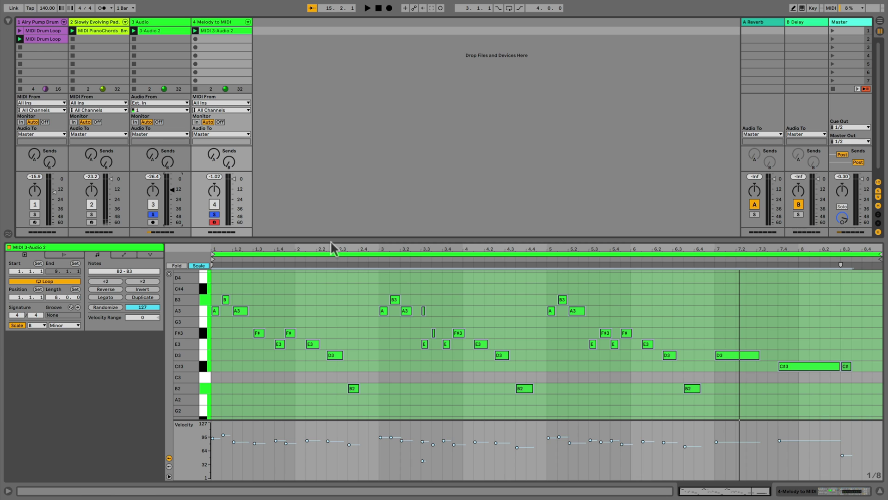
# Delete the original vocal track and load Guitar Space.adg onto track 3
pyautogui.click(148, 22)
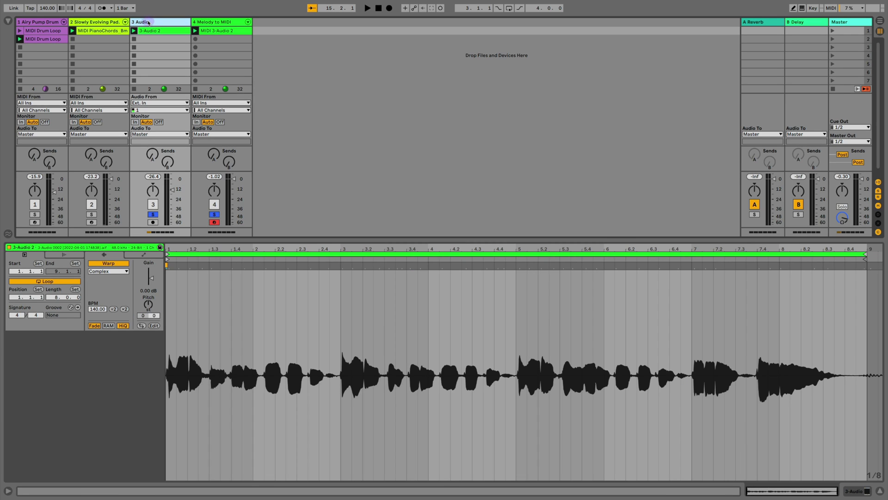
pyautogui.press('BackSpace')
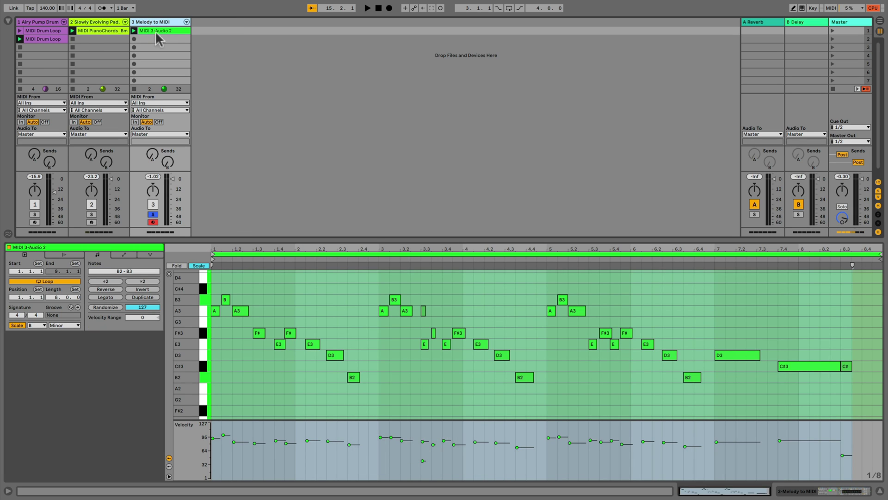
pyautogui.click(8, 21)
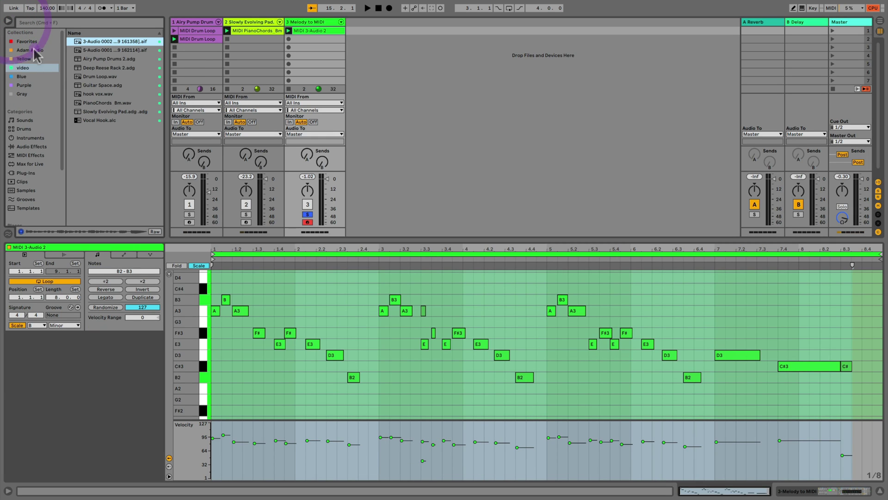
pyautogui.moveTo(93, 84); pyautogui.dragTo(314, 22)
pyautogui.press('space')
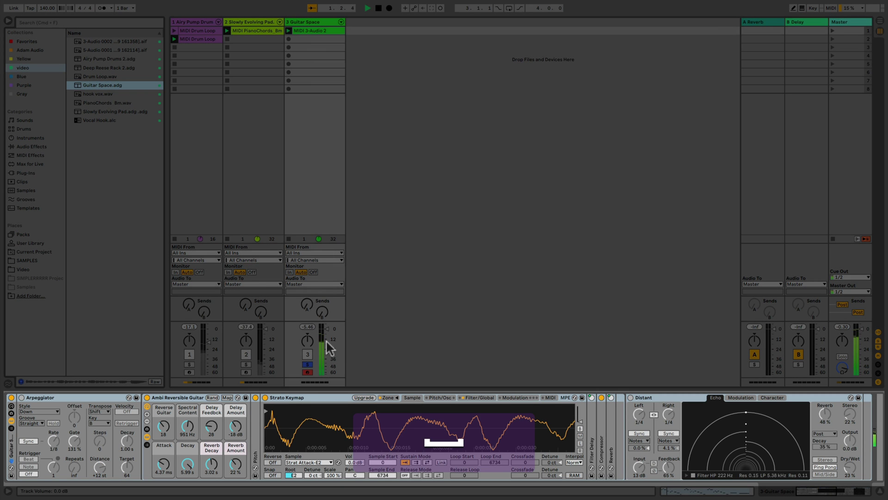
# Switch on the Distant echo and the Arpeggiator, with its Gate at 123%
pyautogui.click(327, 328)
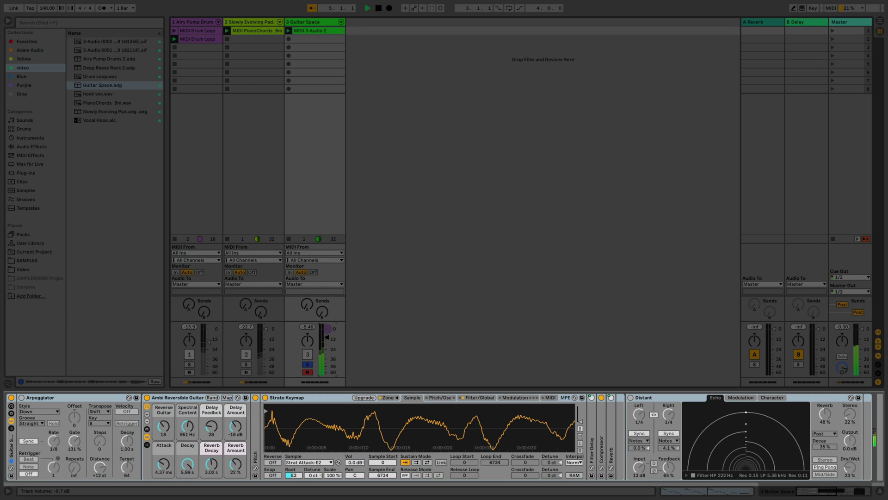
pyautogui.click(630, 397)
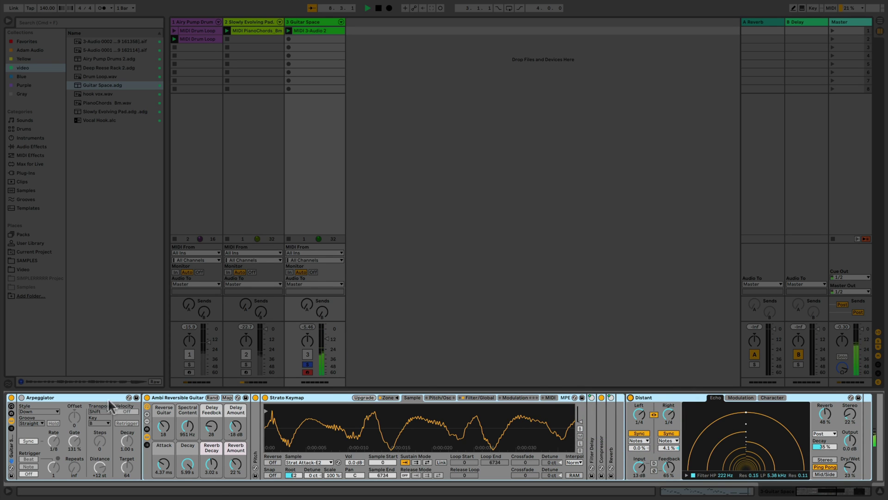
pyautogui.click(21, 397)
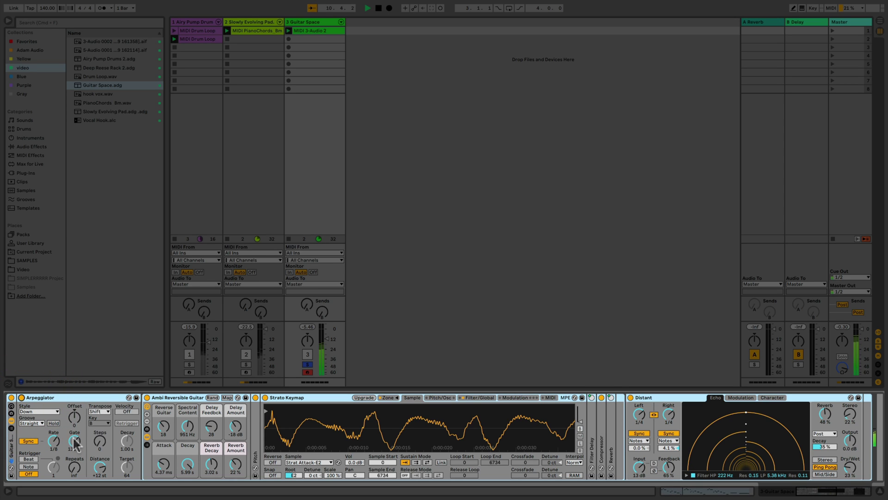
pyautogui.moveTo(75, 442); pyautogui.dragTo(75, 440)
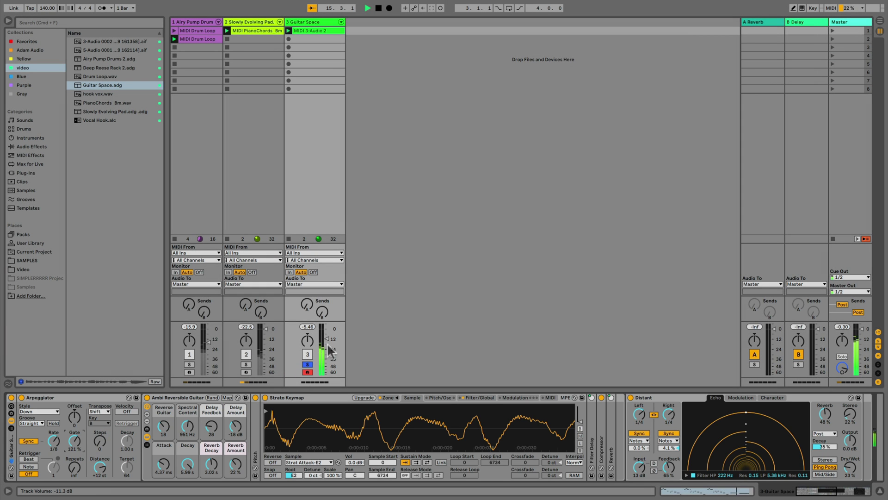
# Unsolo track 3 and pull its volume fader down
pyautogui.click(327, 340)
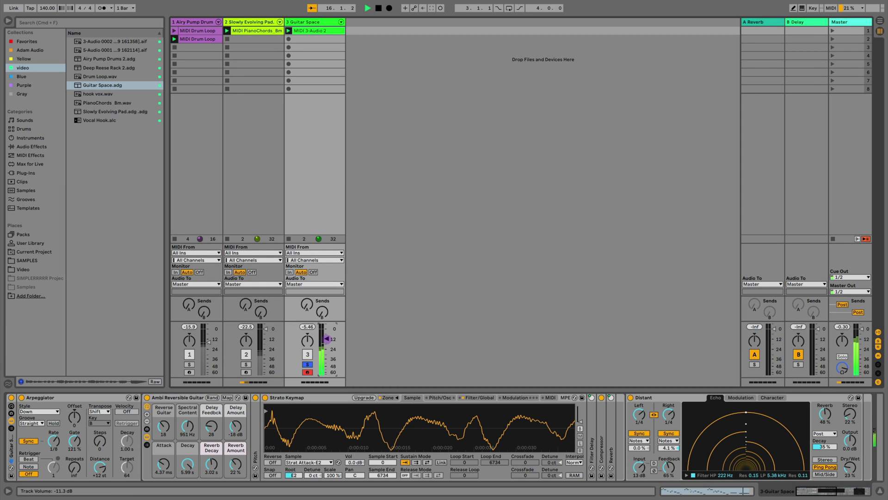
pyautogui.click(307, 364)
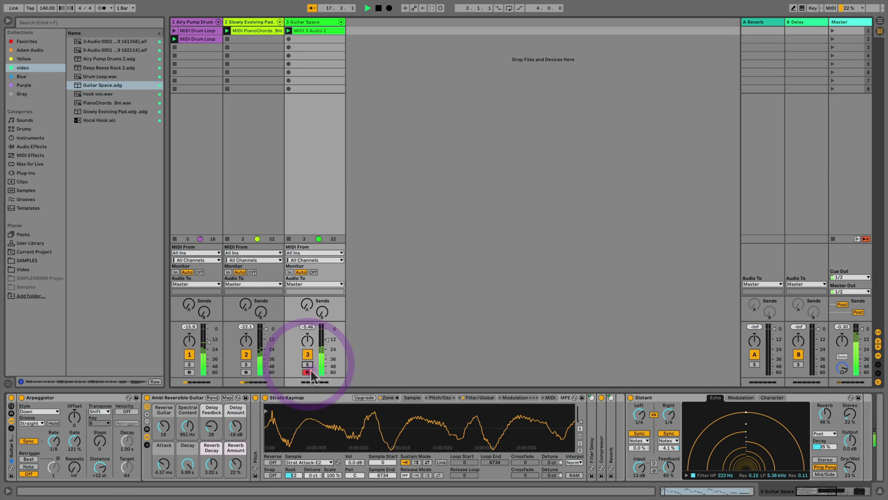
pyautogui.click(326, 339)
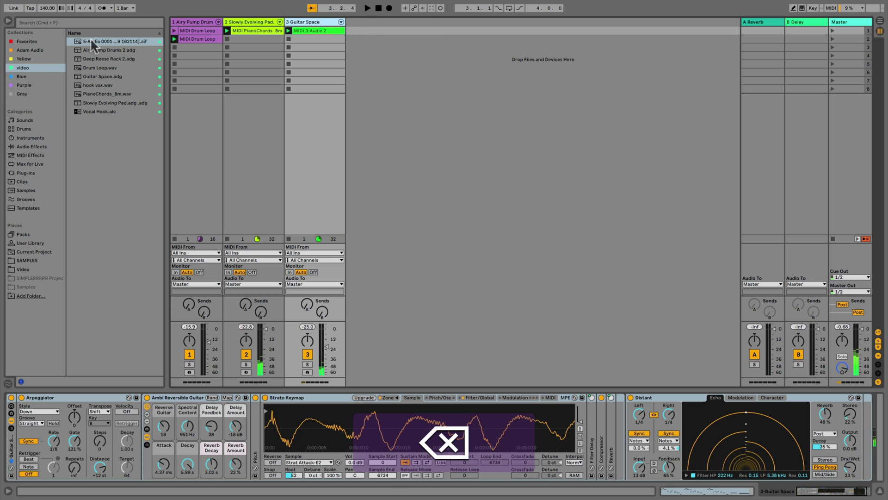
# Add 5-Audio 0001.aif as a new audio track 4, view its waveform and play the clip
pyautogui.moveTo(91, 38); pyautogui.dragTo(368, 37)
pyautogui.click(364, 32)
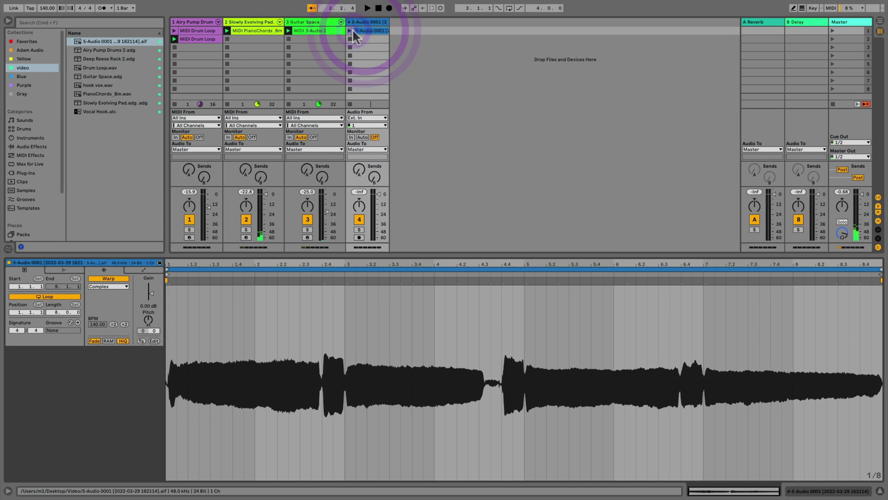
pyautogui.click(349, 31)
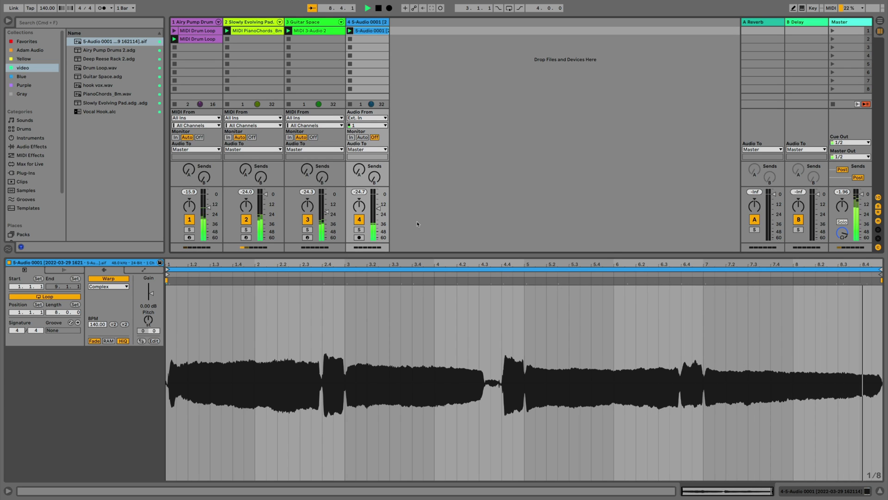
pyautogui.press('space')
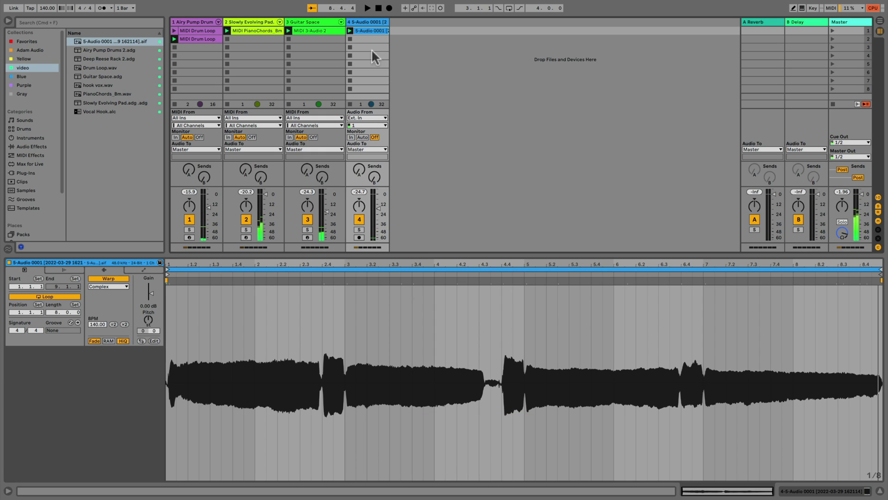
# Convert the 5-Audio 0001 clip to Melody to MIDI track 5, audition it soloed, open its notes
pyautogui.rightClick(368, 30)
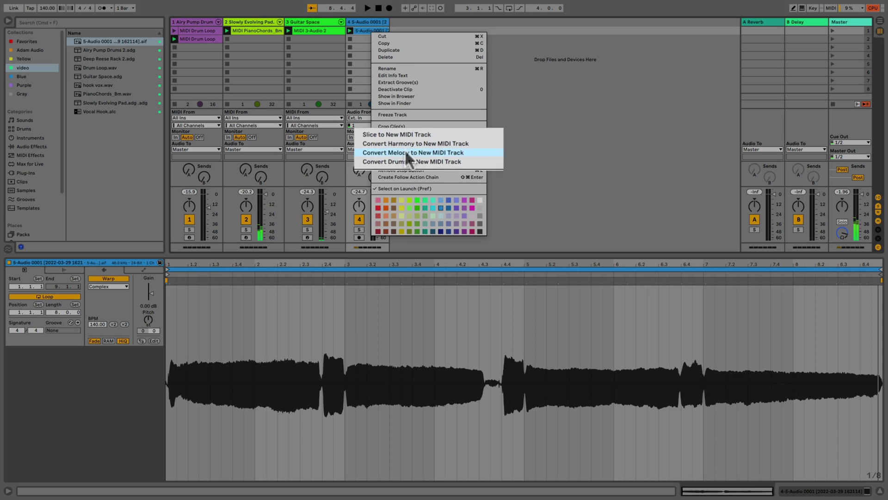
pyautogui.click(404, 149)
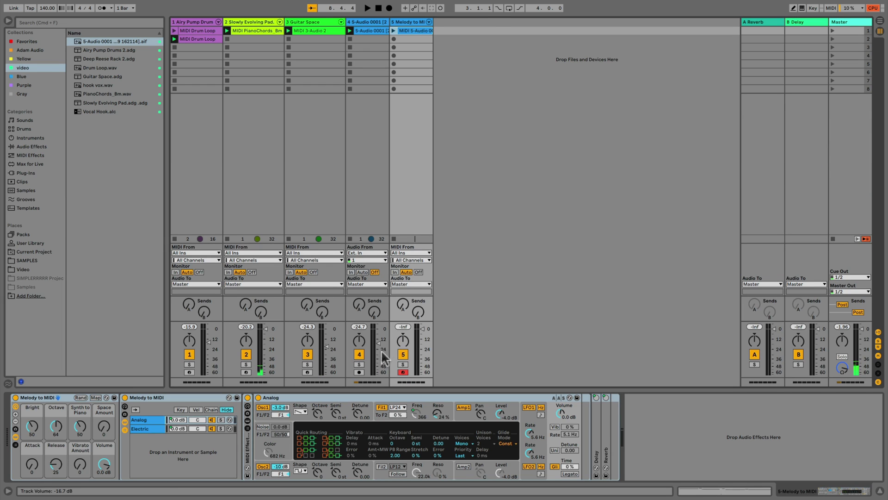
pyautogui.click(403, 364)
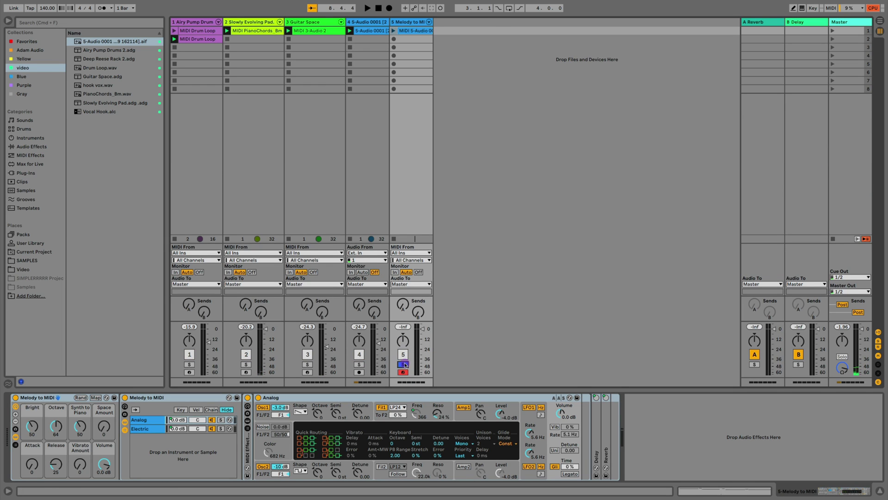
pyautogui.keyDown('super'); pyautogui.click(359, 364); pyautogui.keyUp('super')
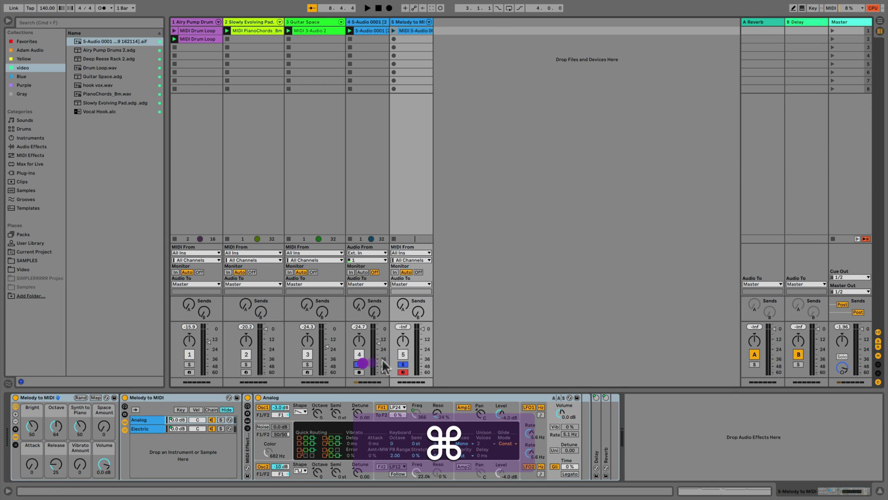
pyautogui.click(393, 30)
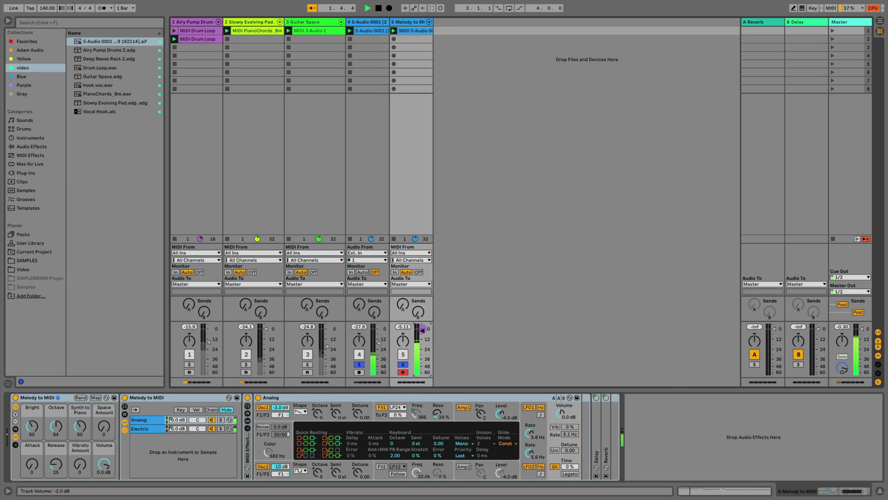
pyautogui.doubleClick(415, 31)
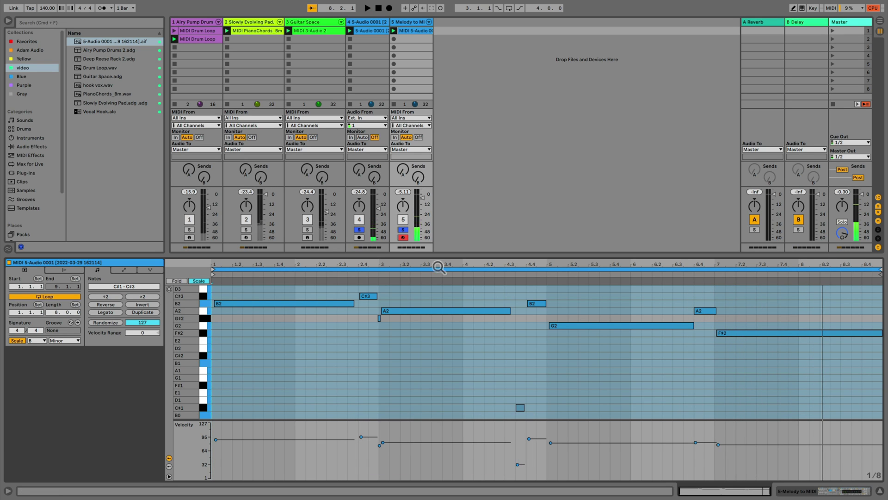
pyautogui.click(403, 230)
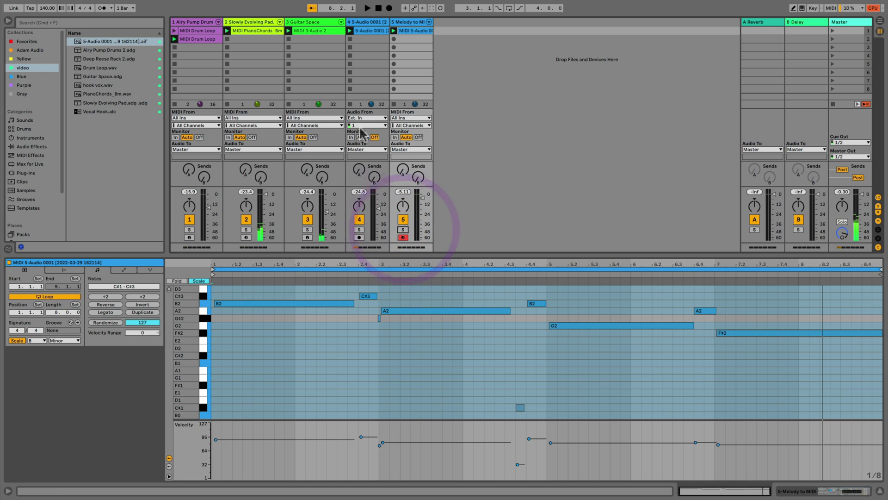
# Delete the source audio track and the stray G#2 and C#1 melody notes
pyautogui.click(363, 24)
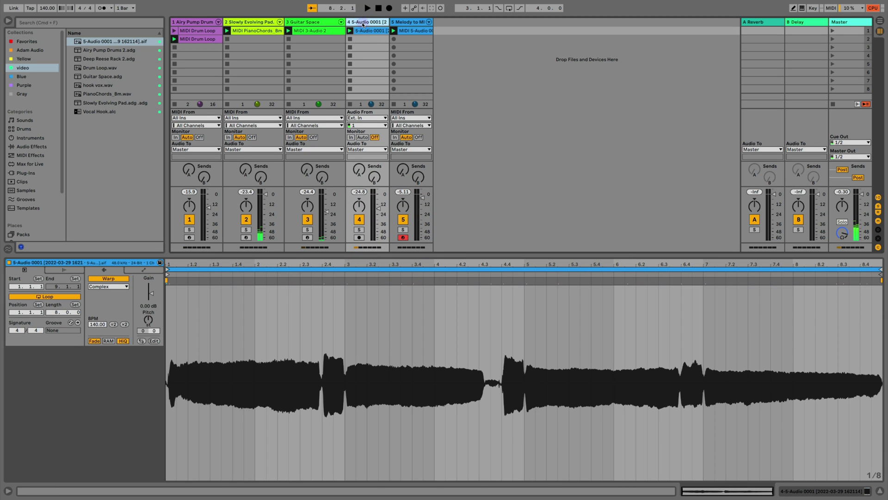
pyautogui.press('BackSpace')
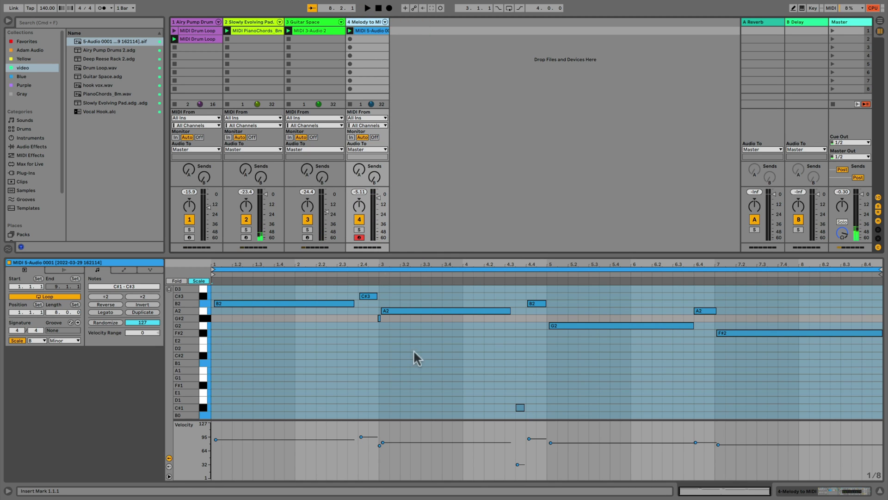
pyautogui.scroll(3, 414, 352)
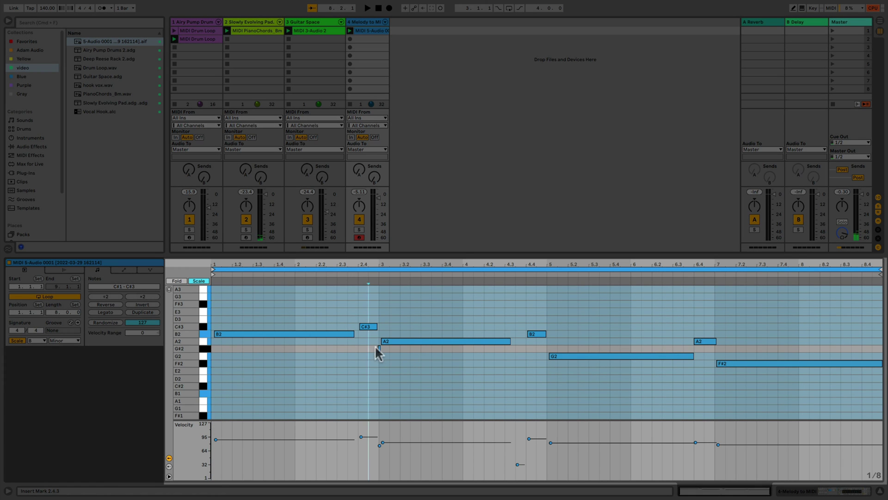
pyautogui.click(379, 348)
pyautogui.press('BackSpace')
pyautogui.scroll(-5, 404, 353)
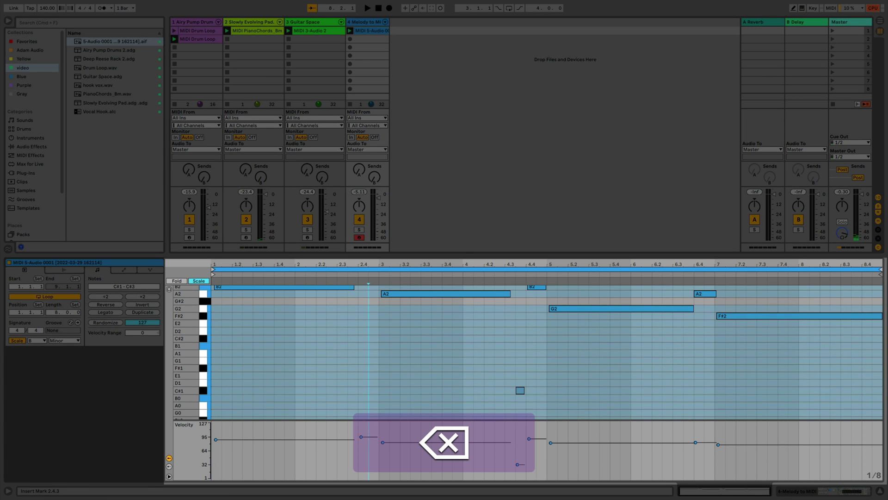
pyautogui.click(518, 389)
pyautogui.press('BackSpace')
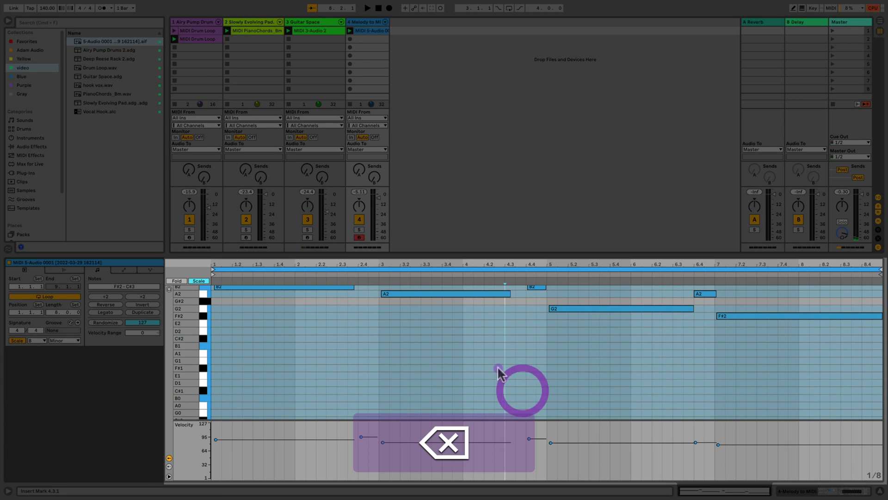
# Quantize and legato all melody notes, then load Deep Reese Rack 2.adg onto track 4
pyautogui.scroll(6, 498, 367)
pyautogui.moveTo(278, 299); pyautogui.dragTo(779, 387)
pyautogui.rightClick(753, 378)
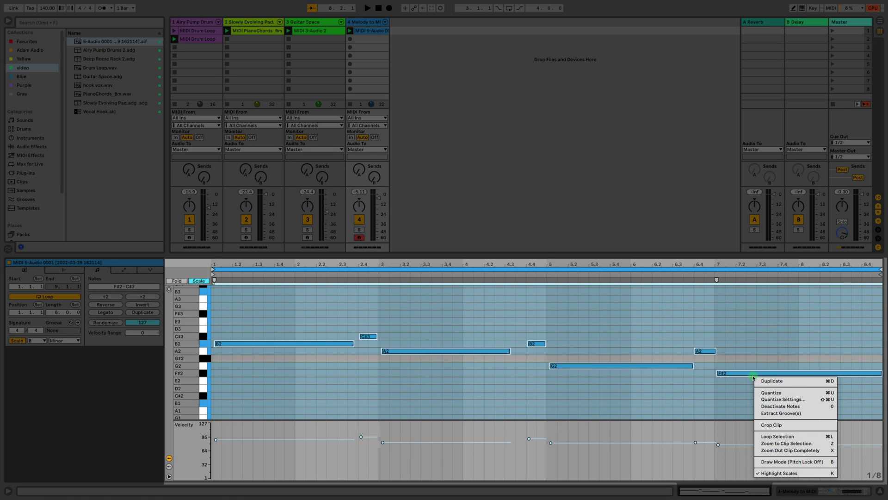
pyautogui.click(769, 392)
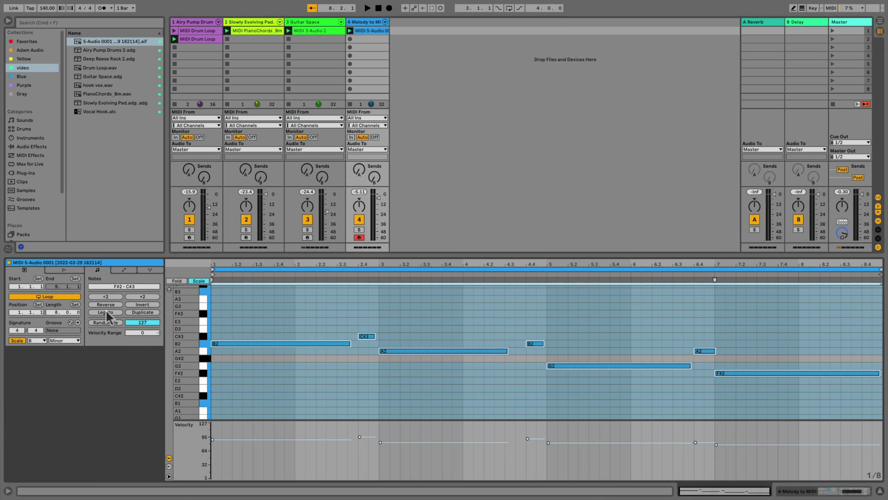
pyautogui.click(106, 312)
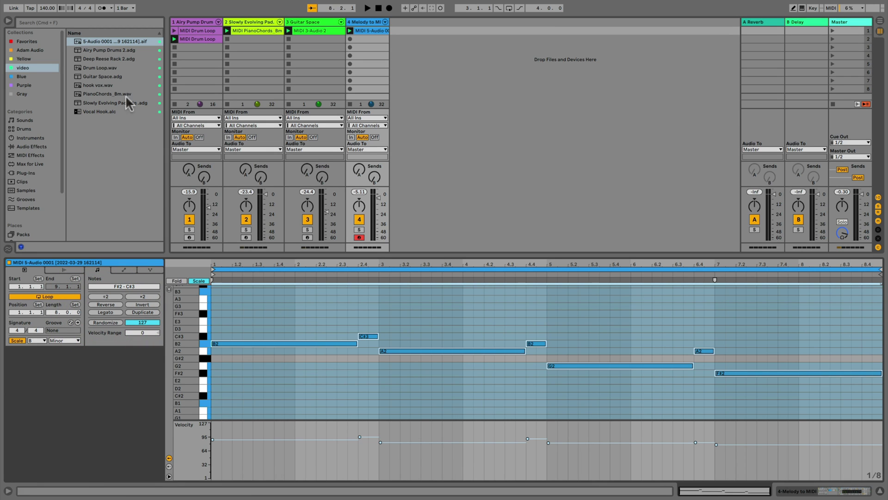
pyautogui.moveTo(102, 65); pyautogui.dragTo(357, 26)
# Play the session to hear the Deep Reese bass with the drums, chords and guitar
pyautogui.press('space')
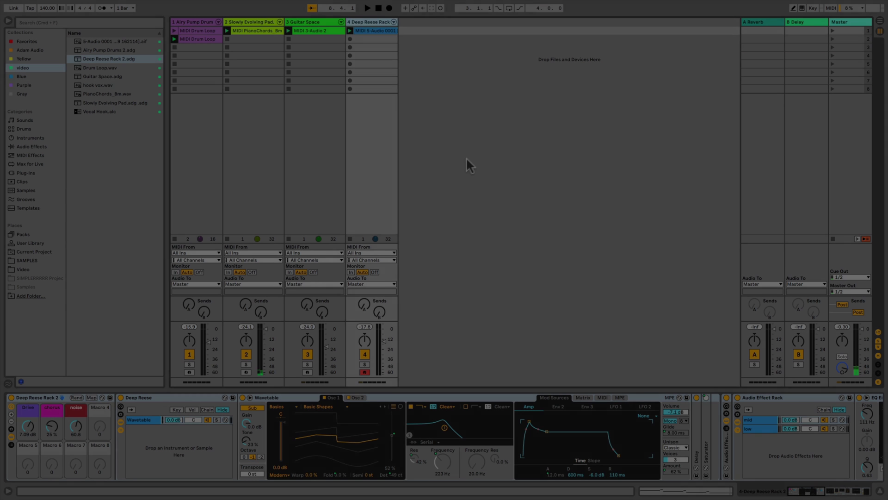
# Add the Vocal Hook clip as a new fifth audio track and switch the track on
pyautogui.click(466, 160)
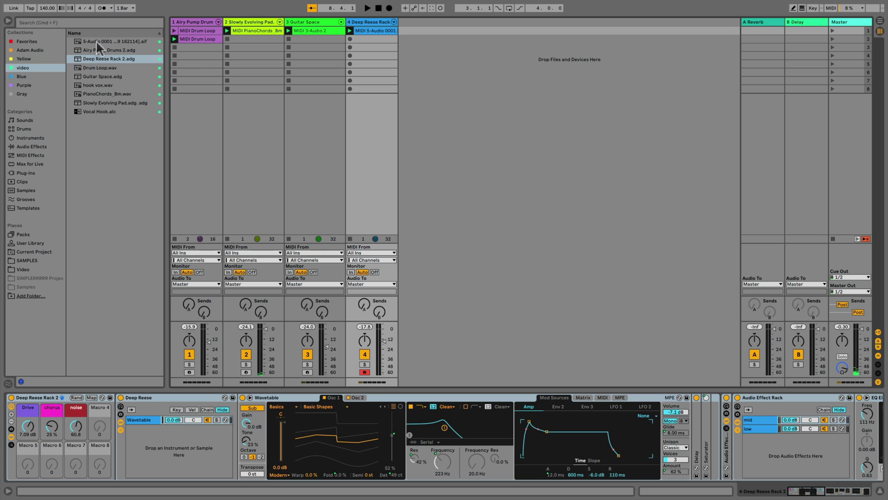
pyautogui.moveTo(94, 110); pyautogui.dragTo(419, 31)
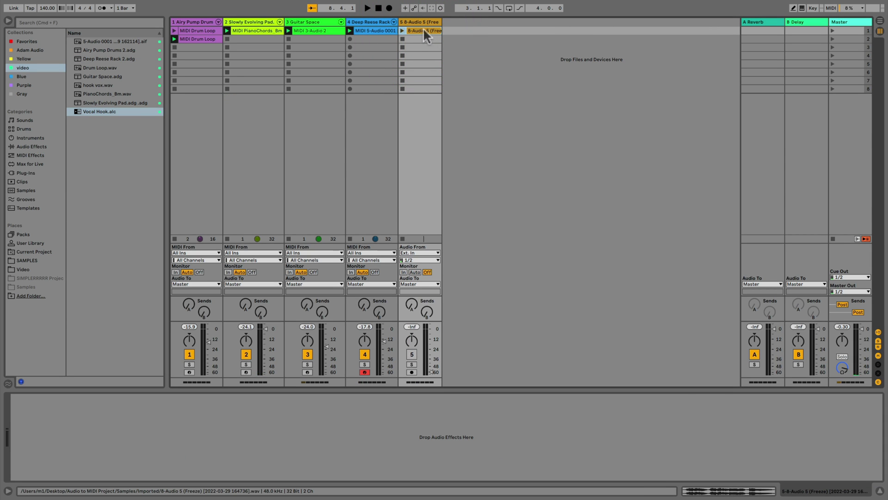
pyautogui.click(424, 30)
pyautogui.click(411, 219)
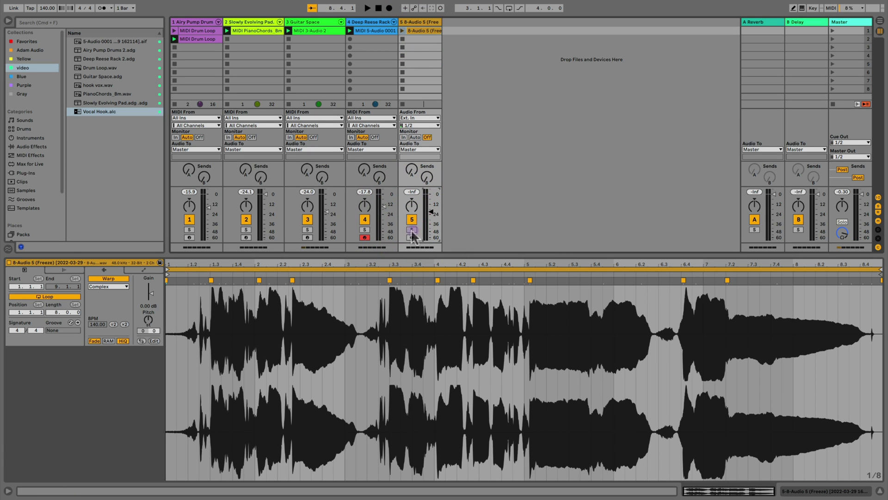
# Play the vocal hook, raise track 5's Send A to about -12.4 dB, then stop playback
pyautogui.click(401, 30)
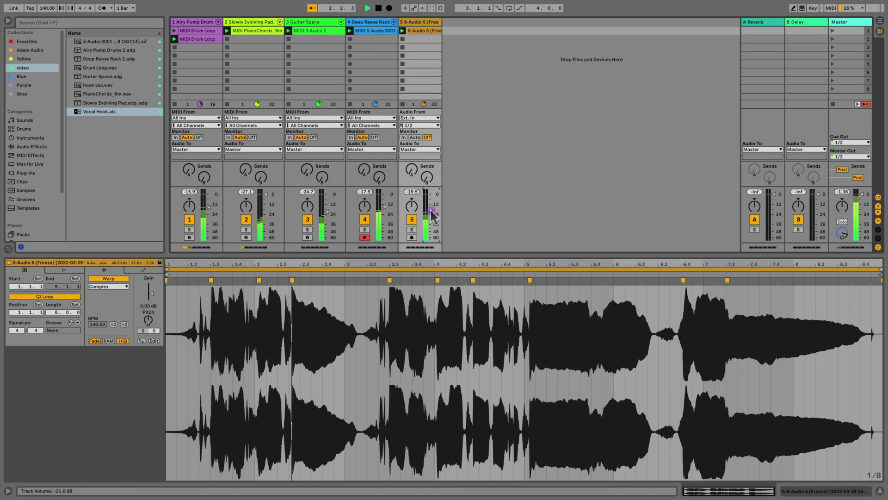
pyautogui.moveTo(412, 170); pyautogui.dragTo(413, 158)
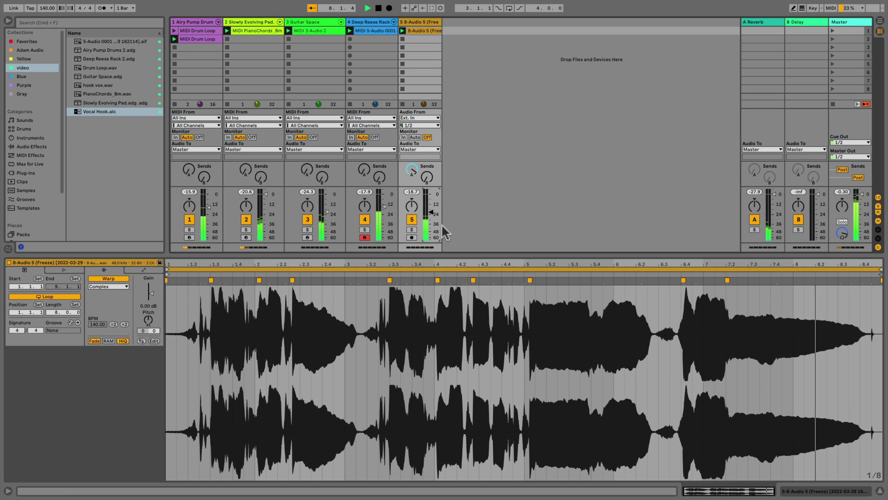
pyautogui.press('space')
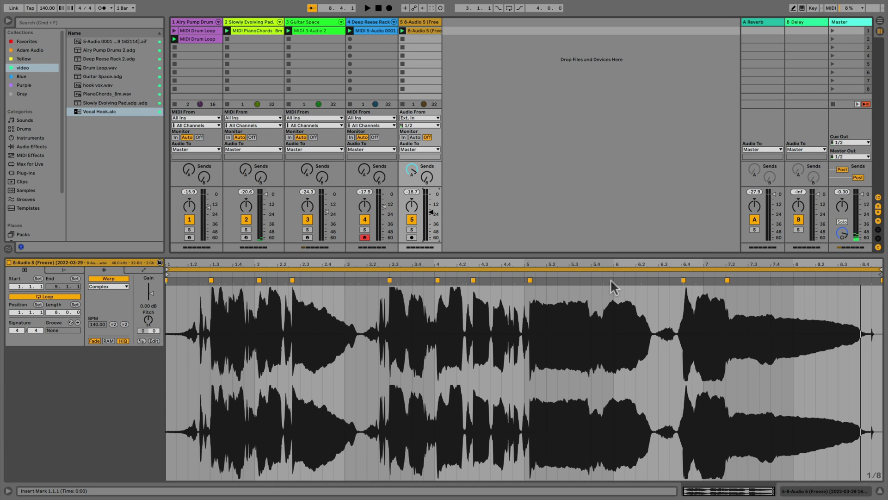
# Insert a warp marker near 5.4.4 in the vocal clip, undoing the extra marker at 5.2.4
pyautogui.doubleClick(611, 279)
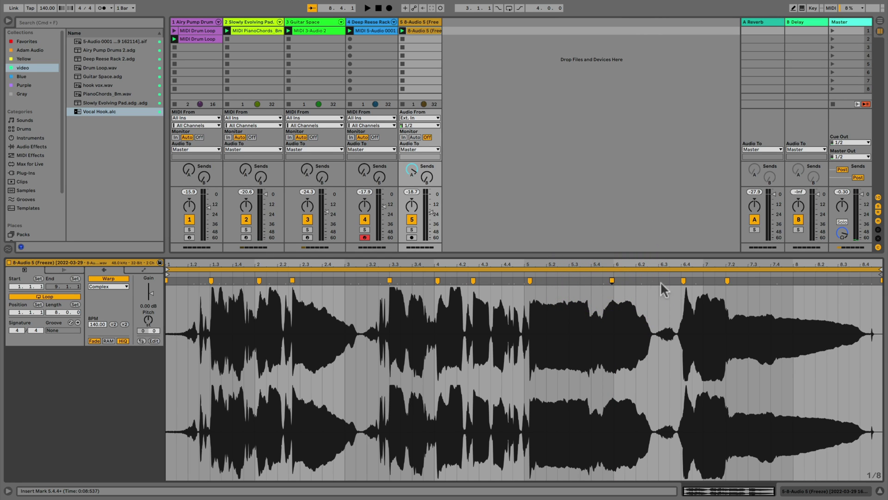
pyautogui.doubleClick(568, 281)
pyautogui.press('super+z')
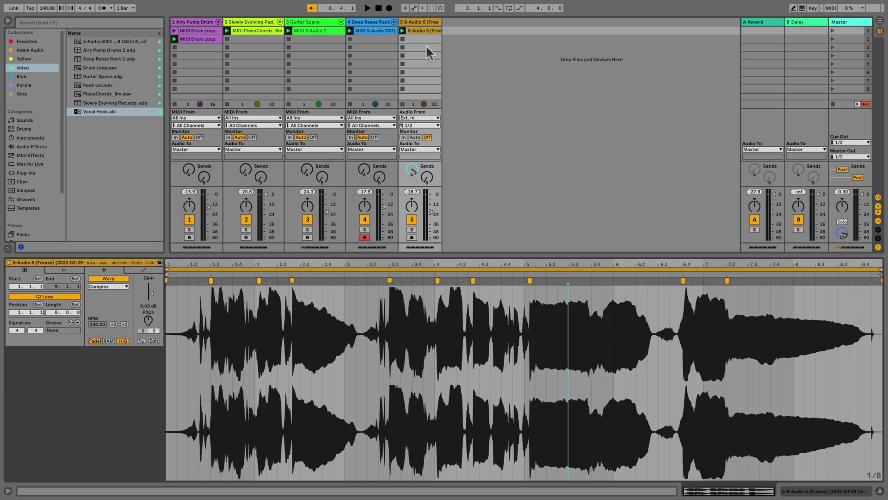
# Slice the vocal clip to a new MIDI track, one slice per warp marker, and open its notes
pyautogui.rightClick(419, 31)
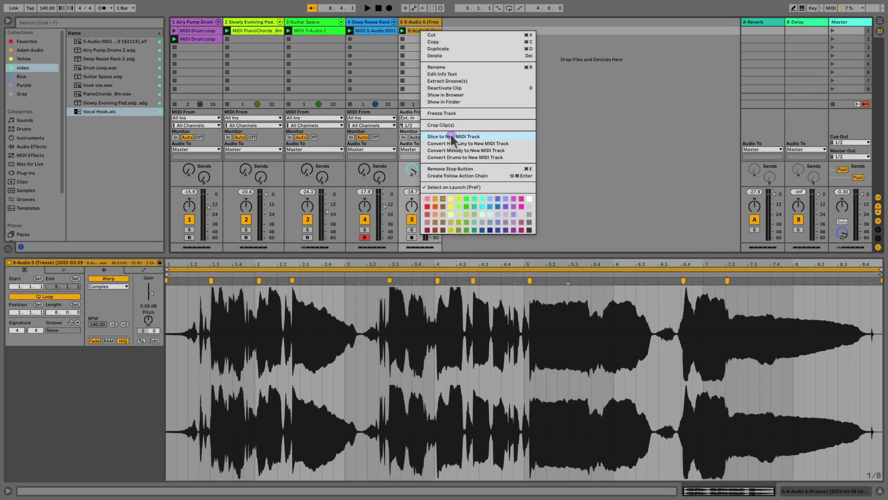
pyautogui.click(450, 135)
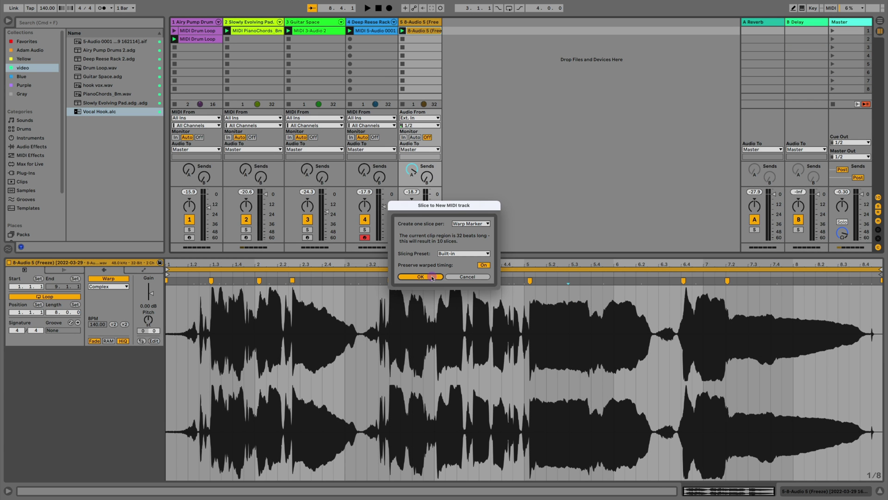
pyautogui.click(432, 276)
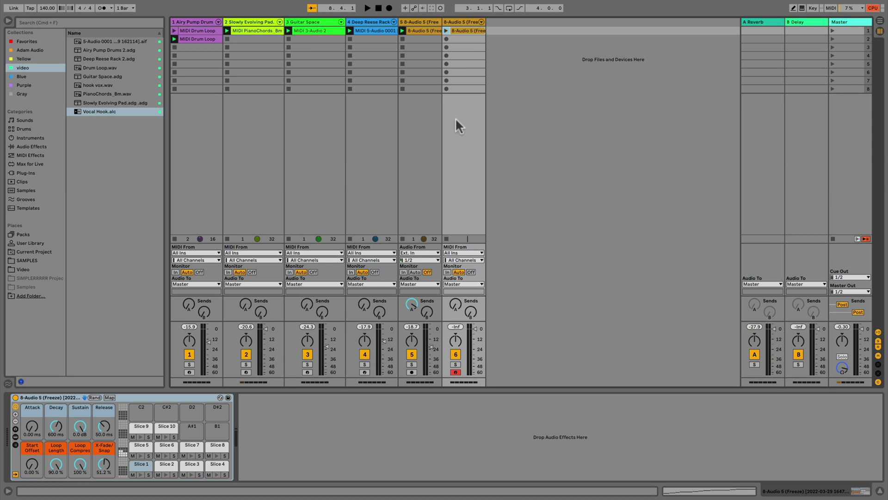
pyautogui.doubleClick(462, 29)
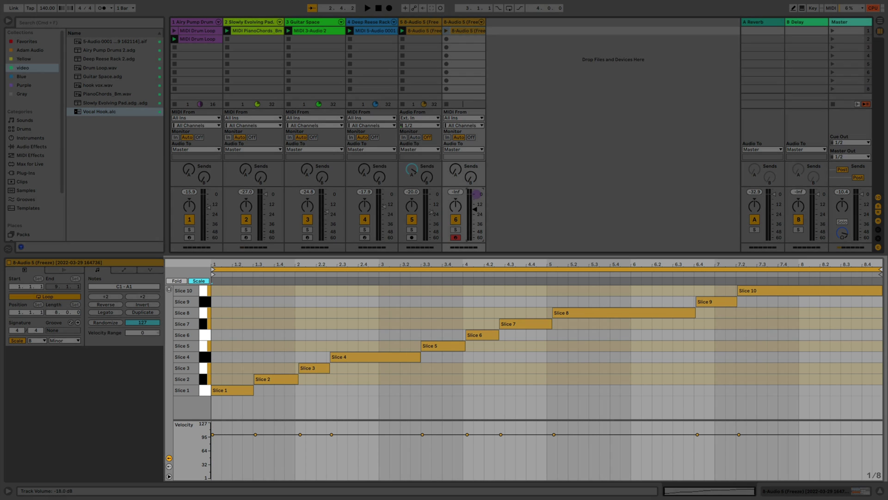
# Lower the slice track's volume, solo track 6, and audition the sliced clip
pyautogui.moveTo(475, 194); pyautogui.dragTo(477, 216)
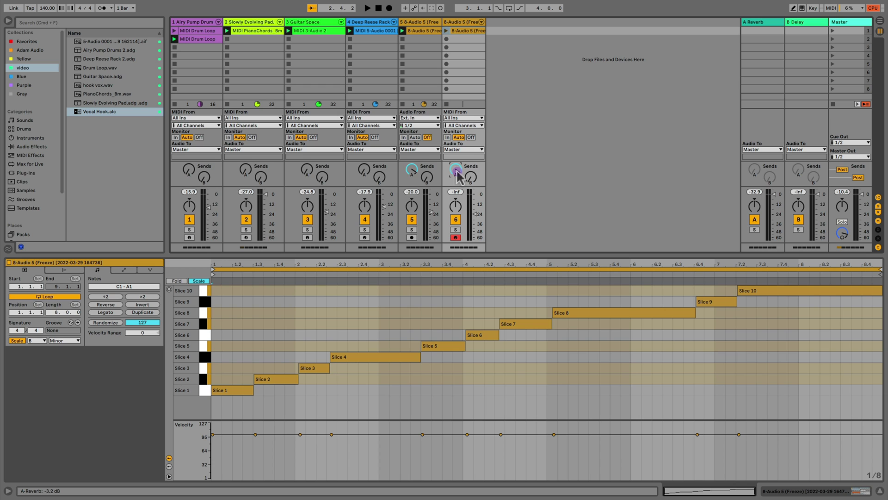
pyautogui.click(455, 229)
pyautogui.click(445, 31)
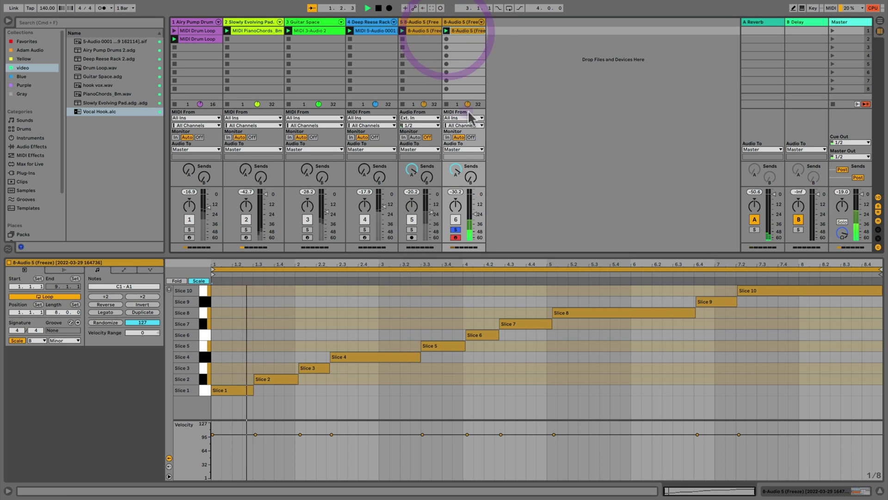
pyautogui.press('space')
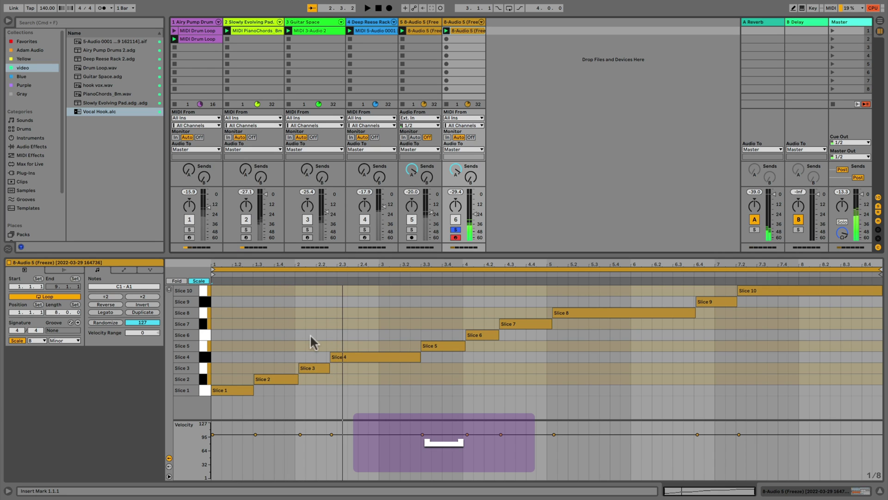
# Move the Slice 1 and Slice 4 notes onto the Slice 2 row and listen to the result
pyautogui.moveTo(239, 387); pyautogui.dragTo(242, 376)
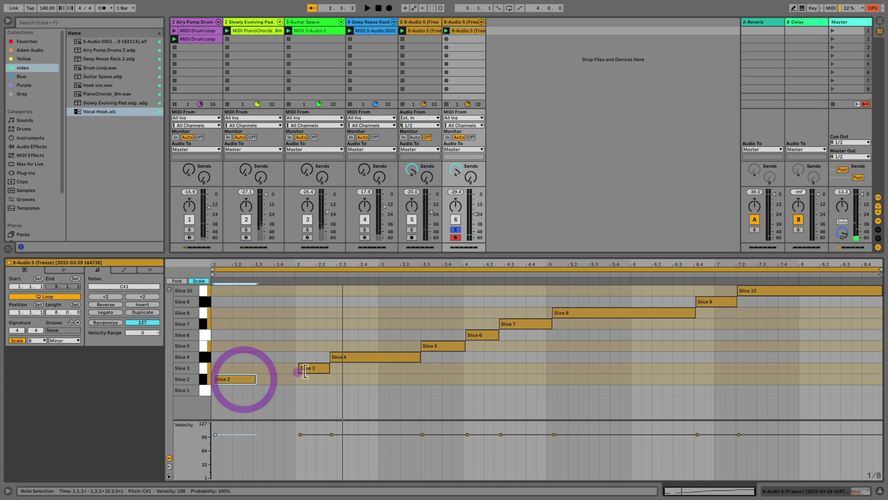
pyautogui.click(351, 357)
pyautogui.moveTo(351, 358); pyautogui.dragTo(352, 378)
pyautogui.press('space')
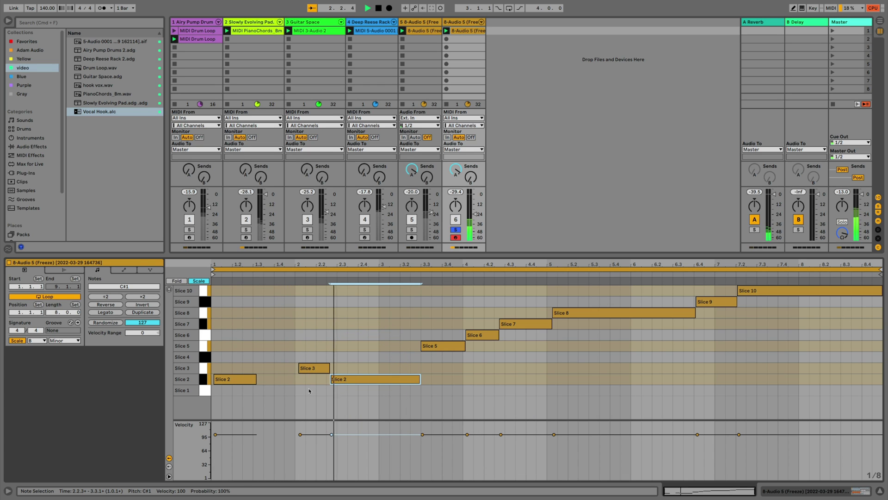
pyautogui.press('space')
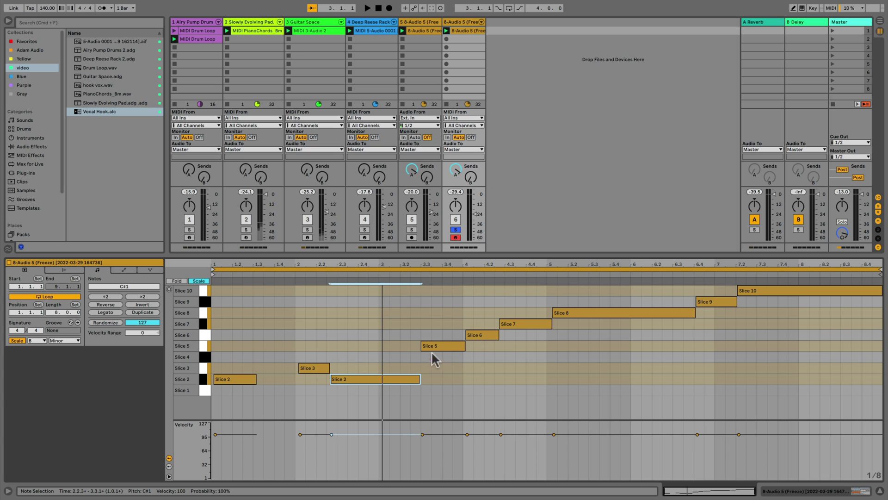
pyautogui.click(465, 30)
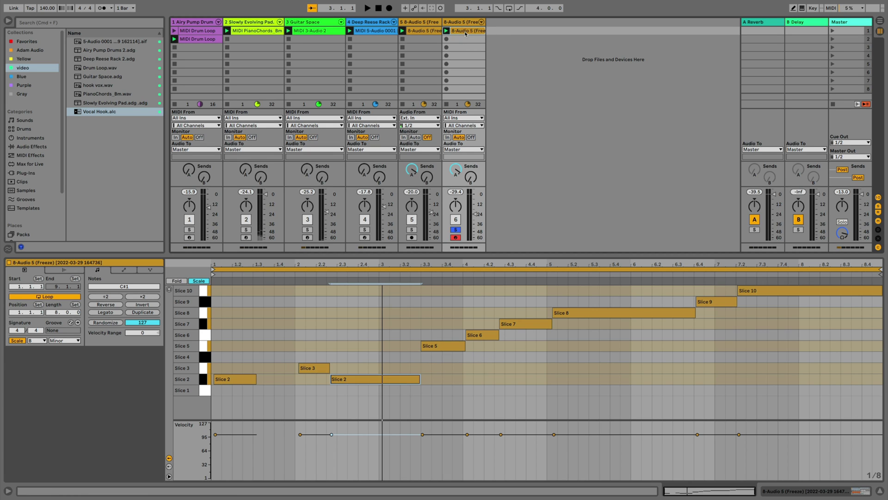
# Replace the sliced clip with an empty MIDI clip showing all ten slice rows
pyautogui.press('BackSpace')
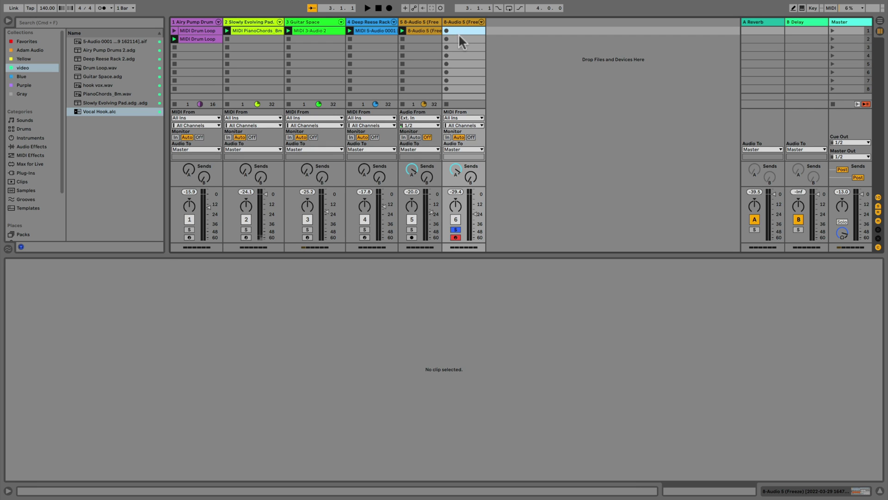
pyautogui.doubleClick(457, 29)
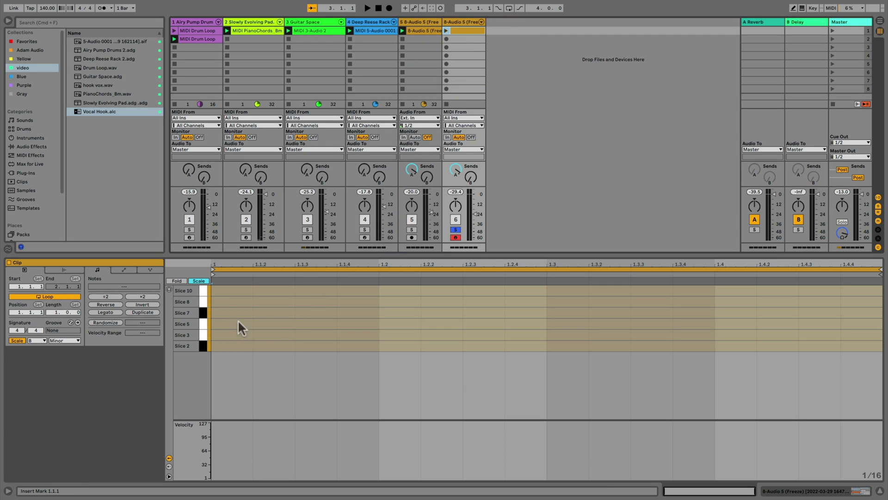
pyautogui.click(192, 280)
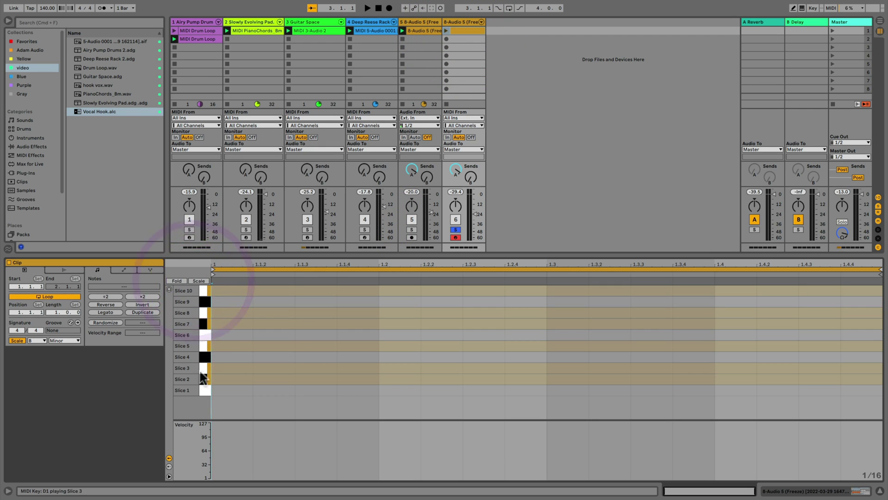
# Show the slice track's Drum Rack and audition the Slice 2 and Slice 3 pads
pyautogui.click(468, 20)
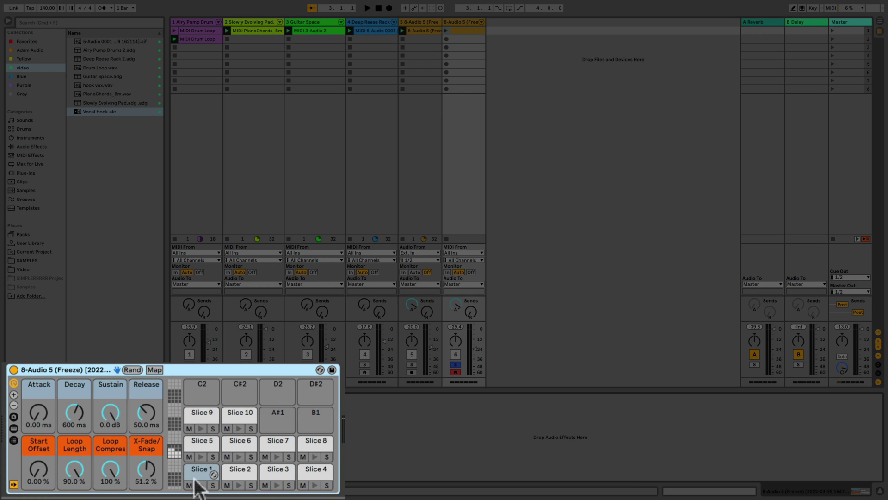
pyautogui.click(239, 485)
pyautogui.click(276, 485)
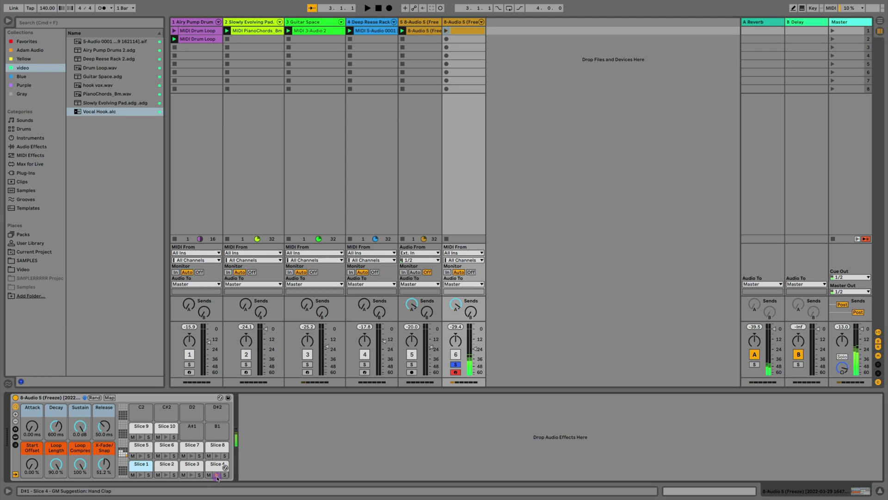
pyautogui.click(201, 465)
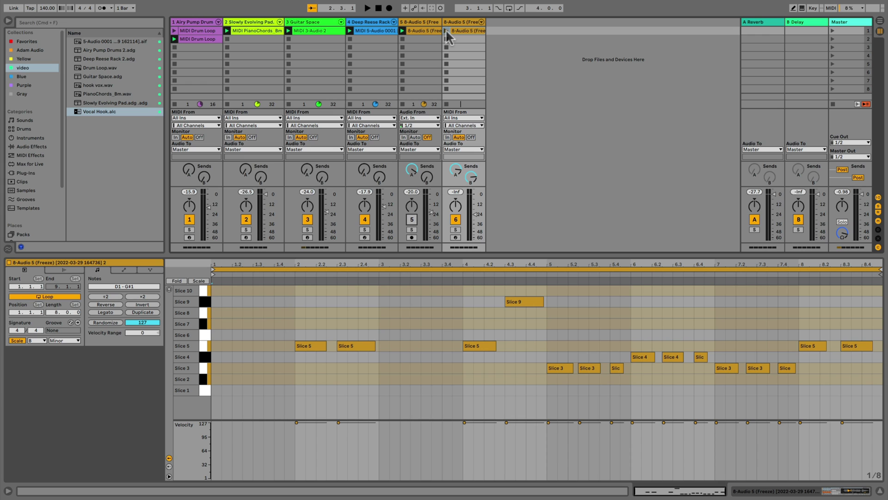
# Launch the new slice pattern on track 6 and display the track's Drum Rack instrument
pyautogui.click(446, 31)
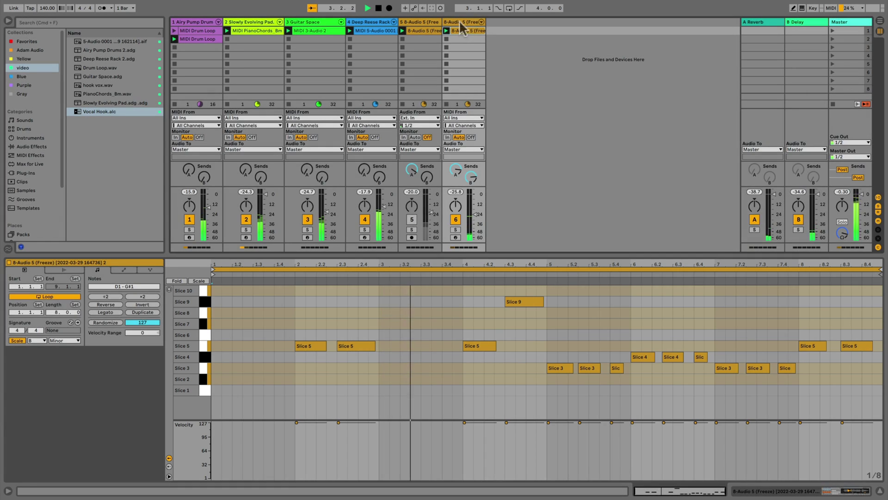
pyautogui.click(460, 22)
pyautogui.click(444, 150)
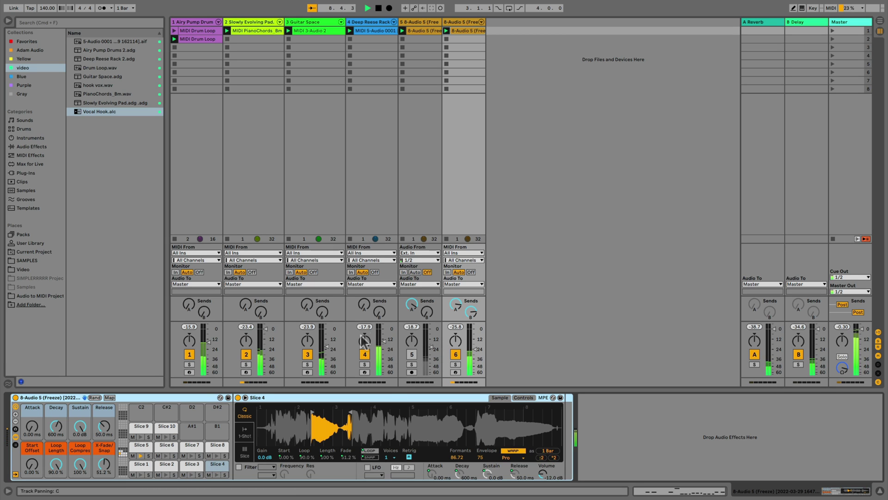
# Select Slice 5 in Simpler's Sample view and raise its Formants to 100.00
pyautogui.press('space')
pyautogui.click(167, 464)
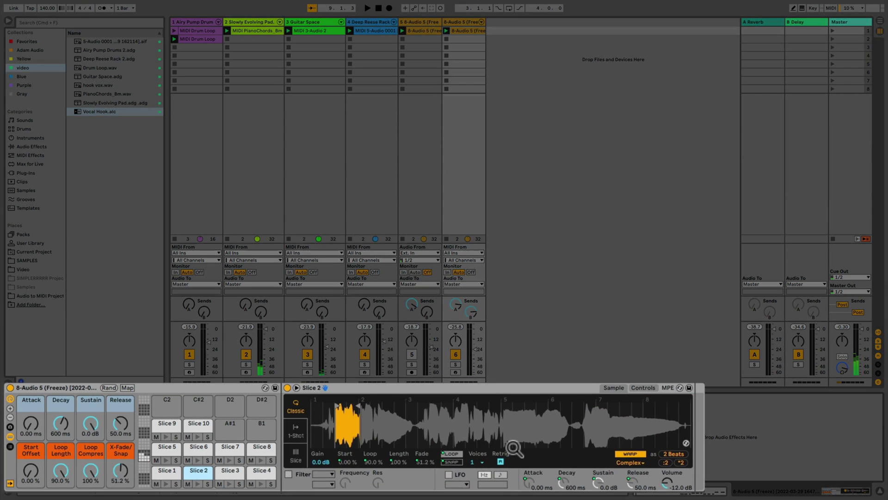
pyautogui.click(671, 385)
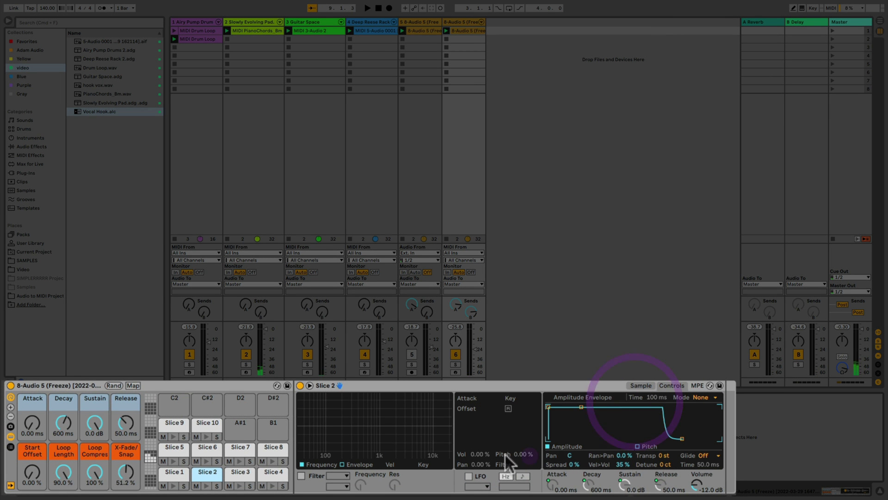
pyautogui.press('space')
pyautogui.click(171, 461)
pyautogui.click(170, 461)
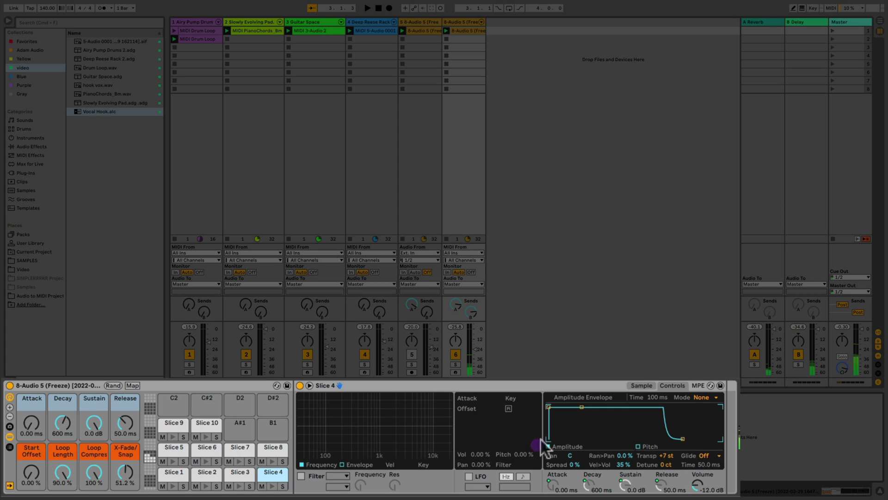
pyautogui.click(650, 386)
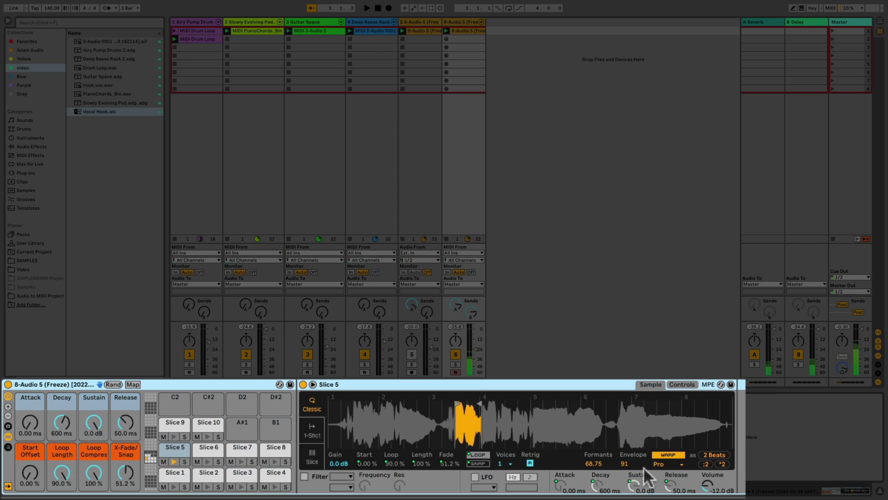
pyautogui.moveTo(597, 464); pyautogui.dragTo(597, 453)
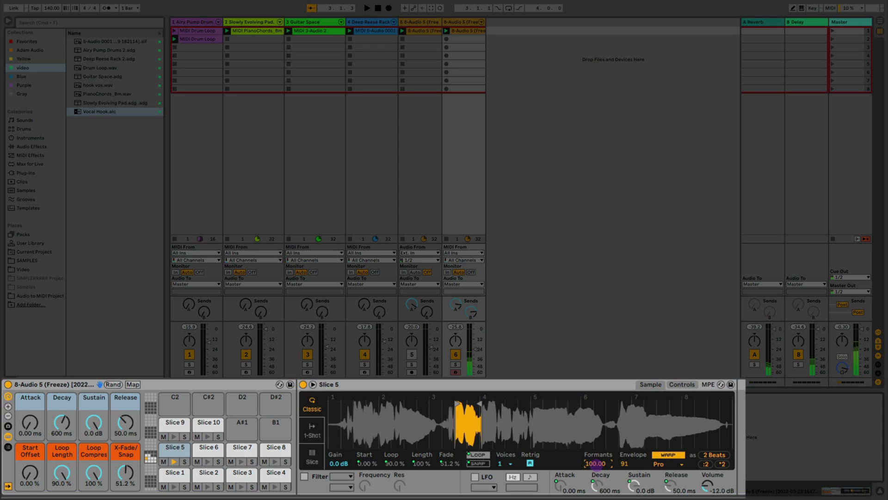